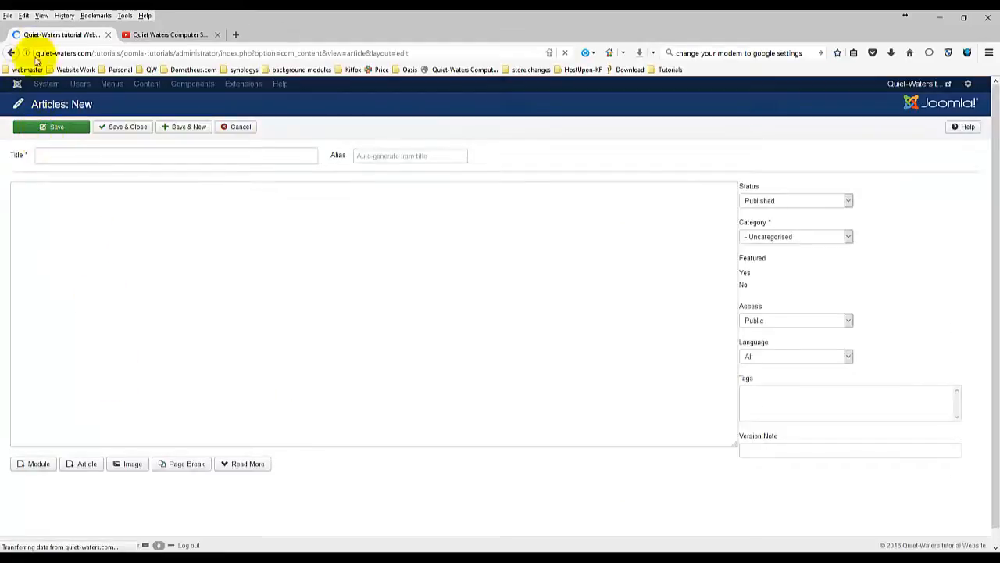
Return to the Control Panel and open the site's Global Configuration.
{"action": "left_click", "coordinate": [10, 53]}
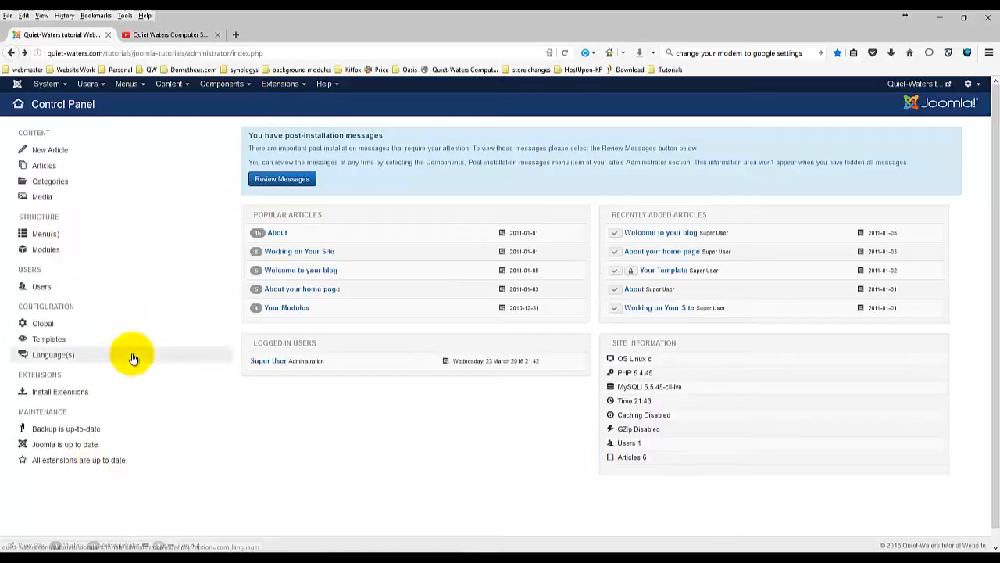
{"action": "double_click", "coordinate": [64, 412]}
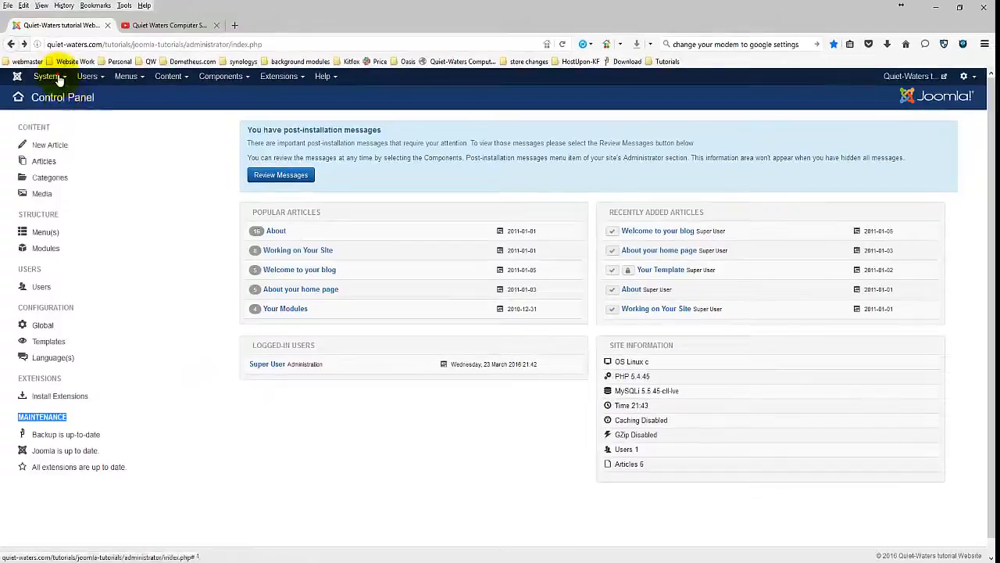
{"action": "left_click", "coordinate": [45, 76]}
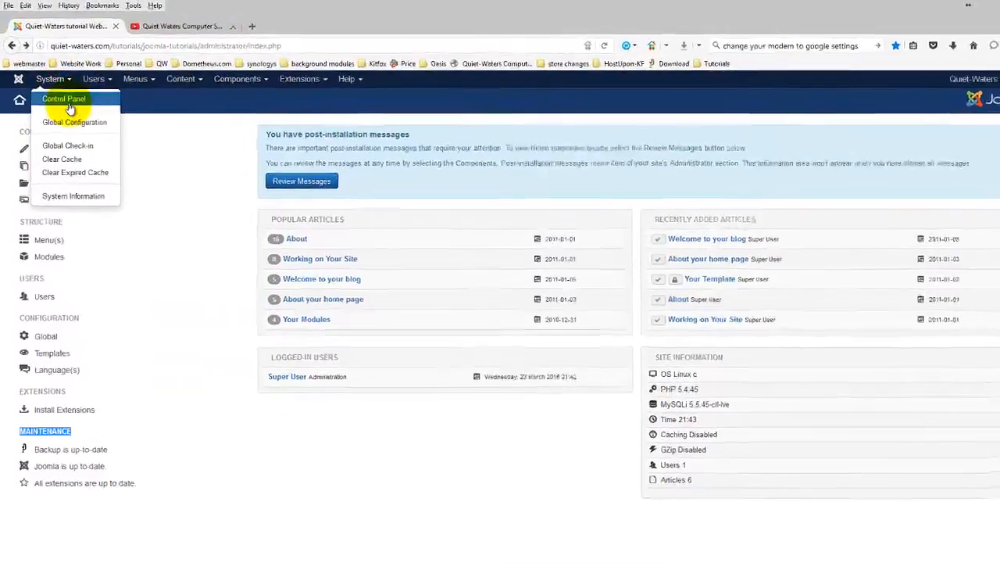
{"action": "left_click", "coordinate": [66, 118]}
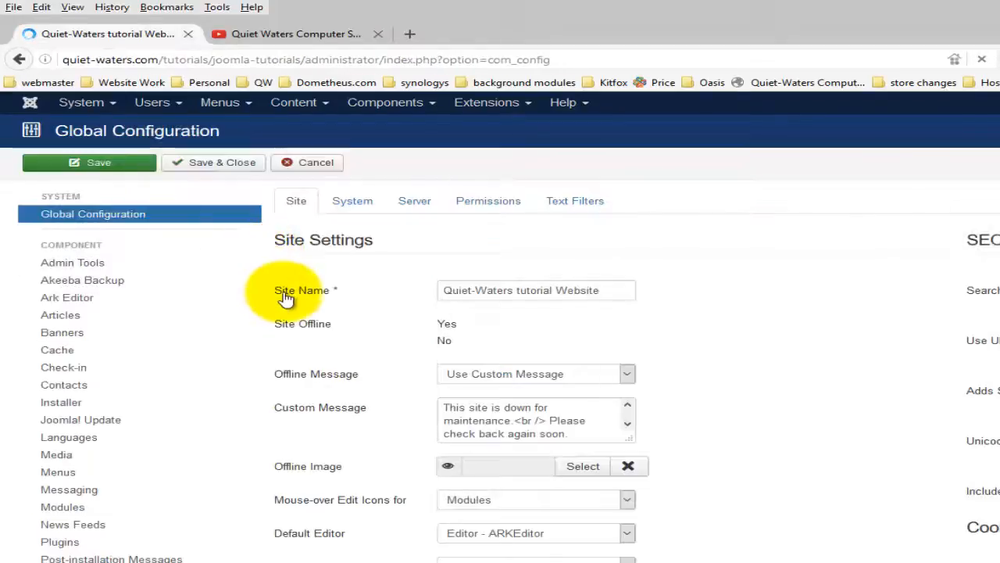
Inspect the Site Name value and the available Default Editor choices in the Site settings.
{"action": "left_click", "coordinate": [595, 287]}
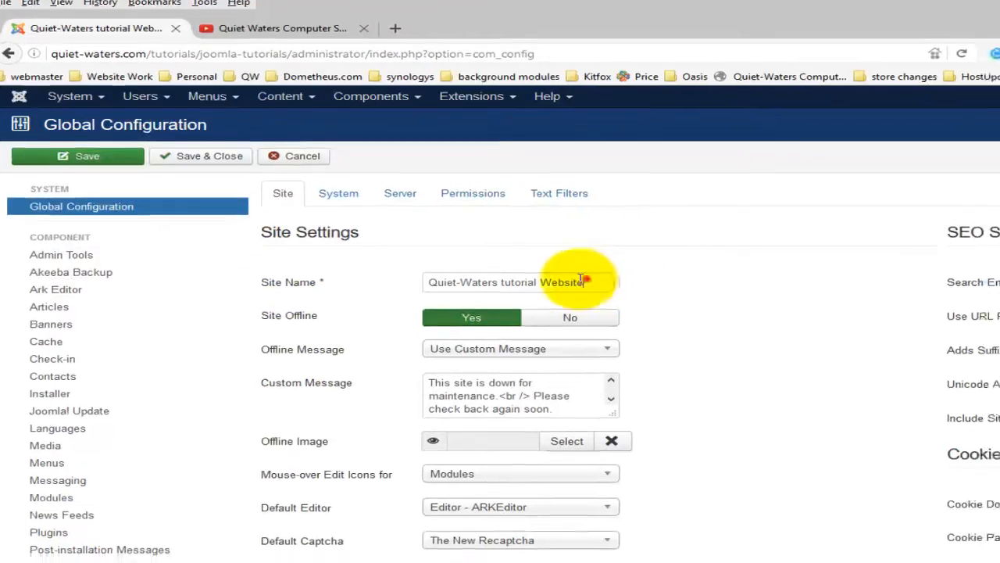
{"action": "left_click_drag", "start_coordinate": [582, 280], "coordinate": [397, 317]}
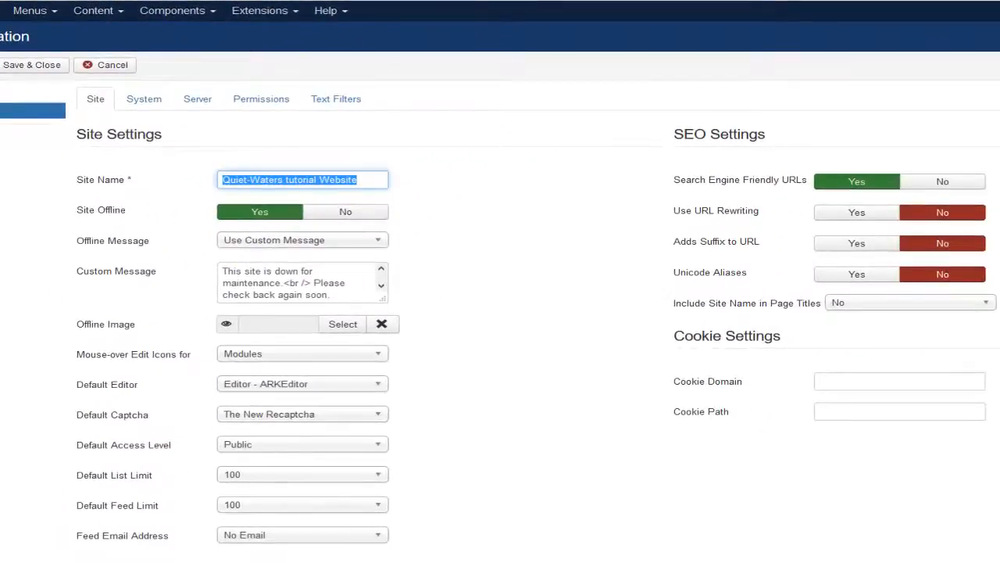
{"action": "left_click", "coordinate": [140, 407]}
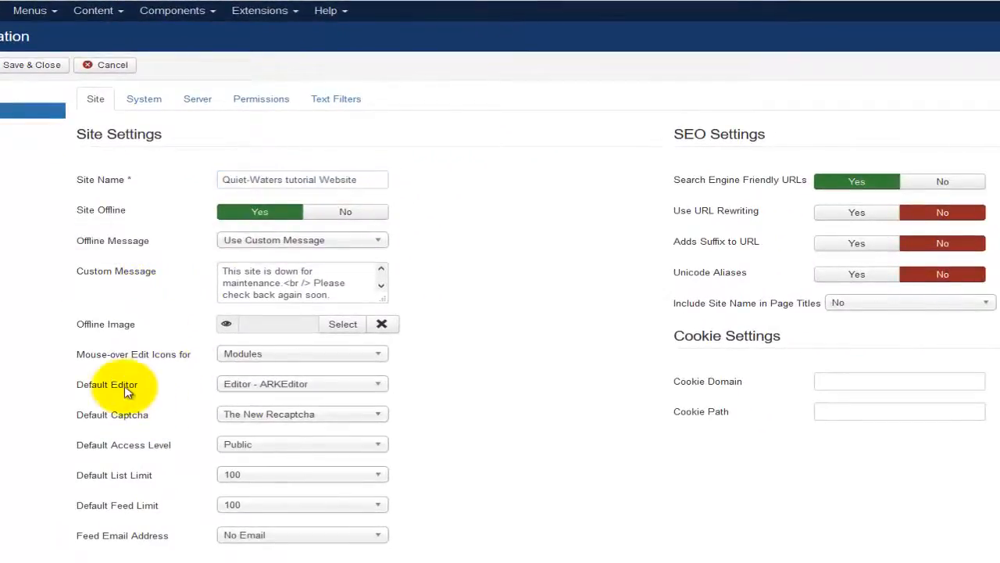
{"action": "left_click", "coordinate": [241, 391]}
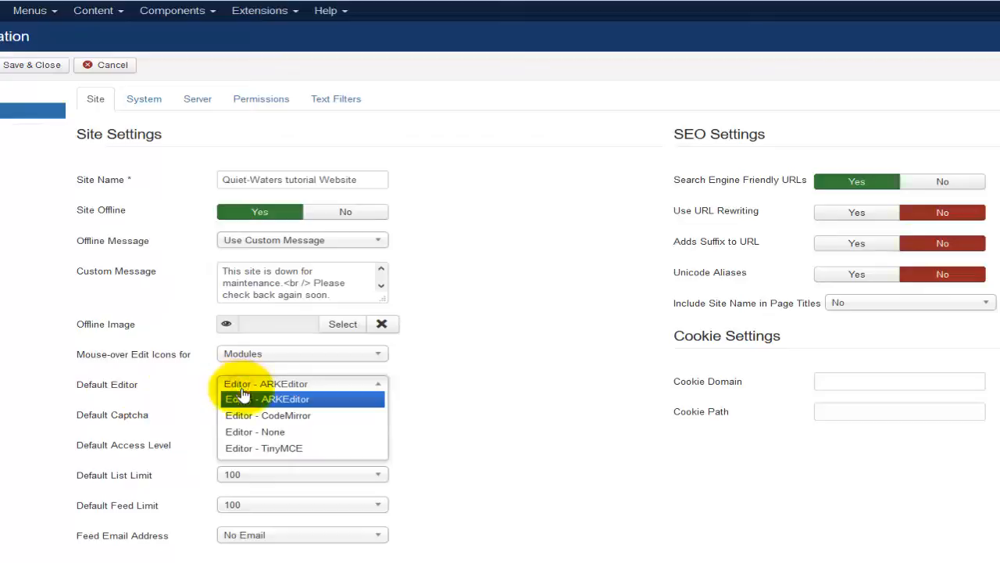
{"action": "left_click", "coordinate": [239, 395]}
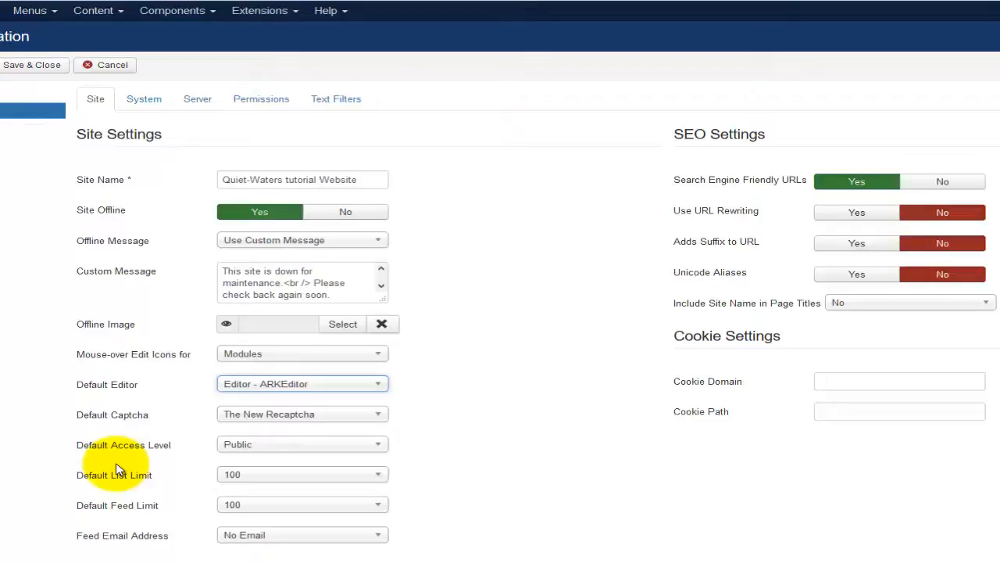
Review the Metadata Settings of the site, from the meta description down to Show Joomla Version.
{"action": "scroll", "coordinate": [116, 469], "scroll_direction": "down", "scroll_amount": 4}
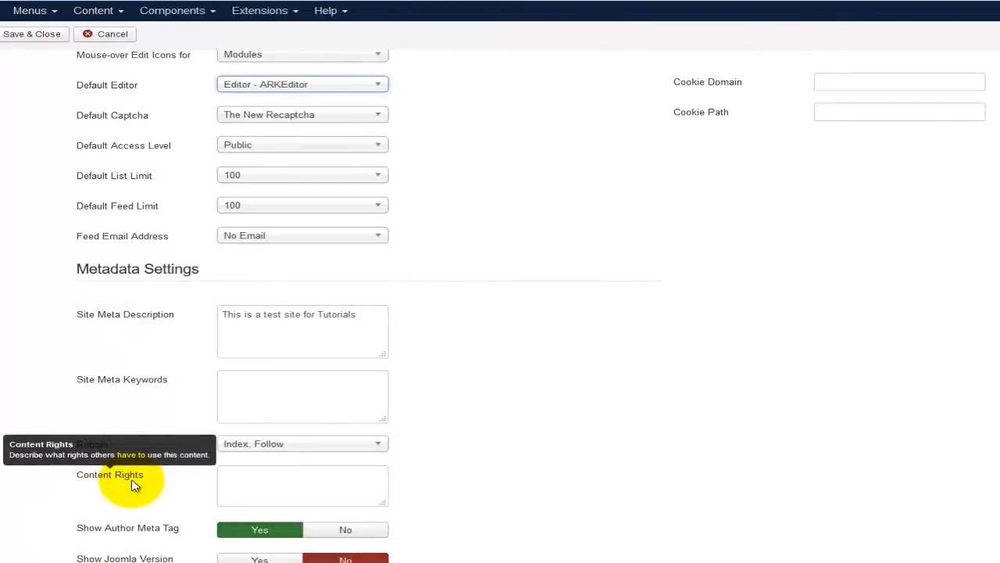
{"action": "scroll", "coordinate": [181, 473], "scroll_direction": "down", "scroll_amount": 1}
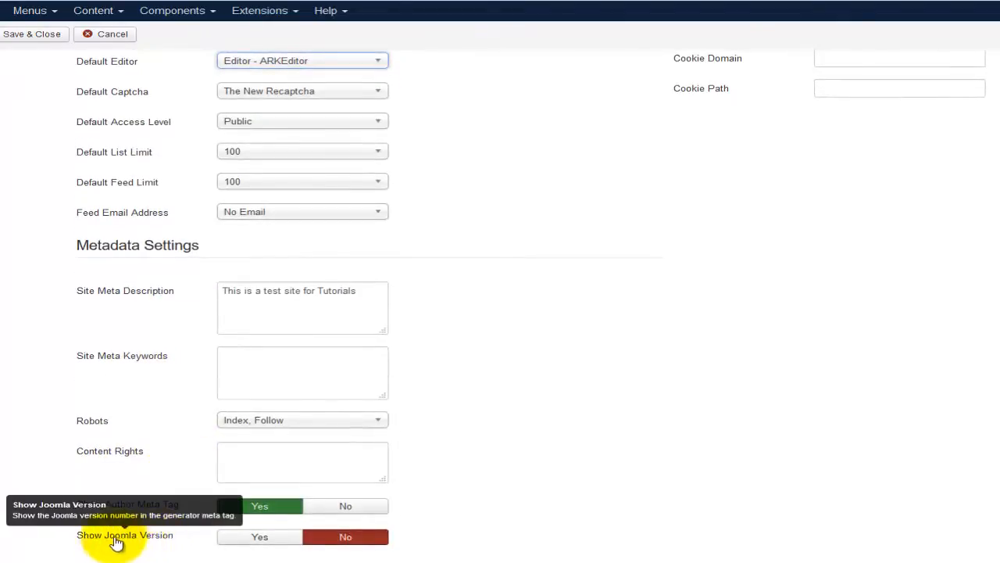
{"action": "scroll", "coordinate": [150, 481], "scroll_direction": "up", "scroll_amount": 5}
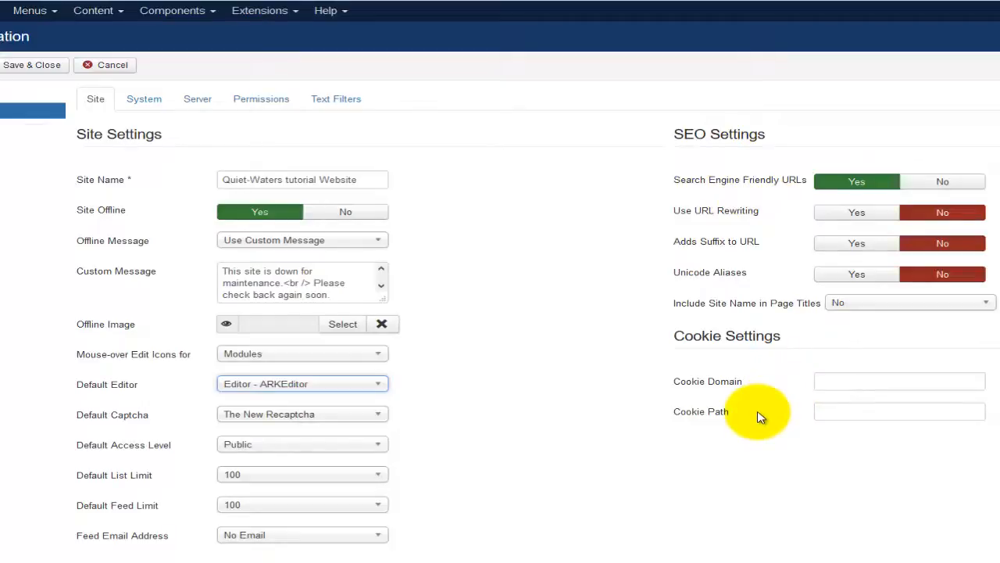
Examine the System settings, including the log folder path and the debug, cache and session options.
{"action": "left_click", "coordinate": [143, 103]}
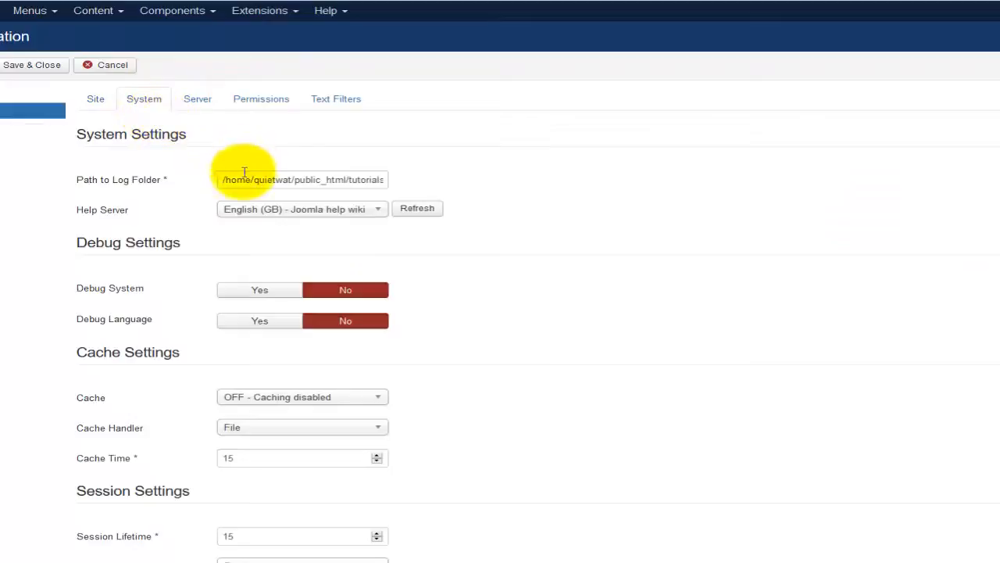
{"action": "left_click_drag", "start_coordinate": [222, 180], "coordinate": [429, 187]}
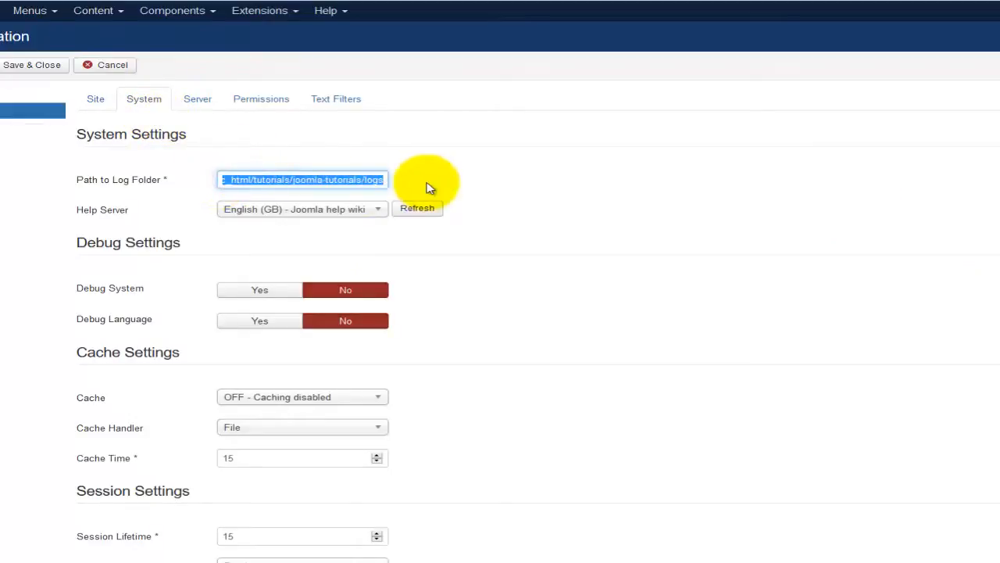
{"action": "left_click", "coordinate": [1, 438]}
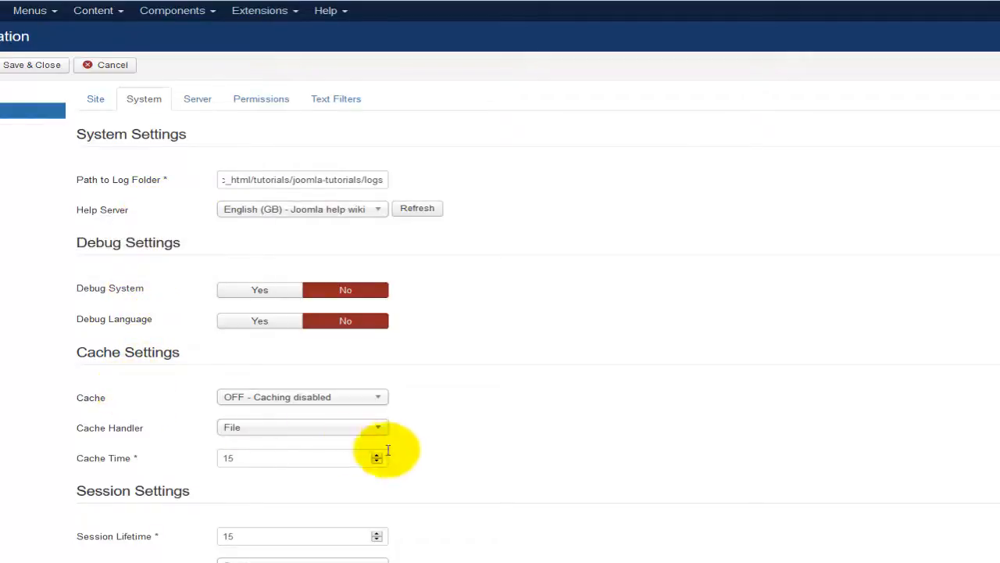
{"action": "scroll", "coordinate": [454, 464], "scroll_direction": "down", "scroll_amount": 1}
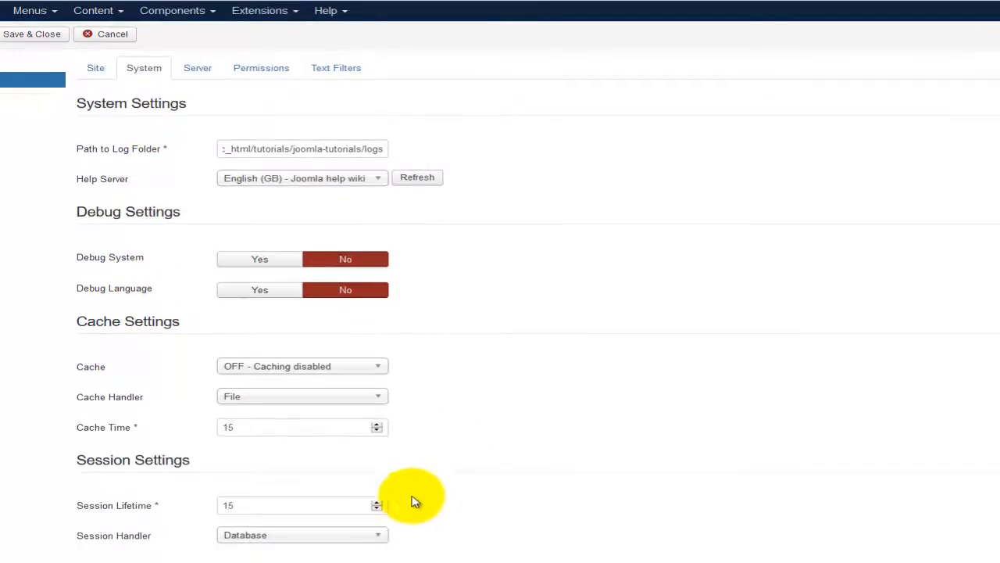
Inspect the temp folder path in the Server settings, and temporarily enable FTP to view its connection fields.
{"action": "left_click", "coordinate": [201, 67]}
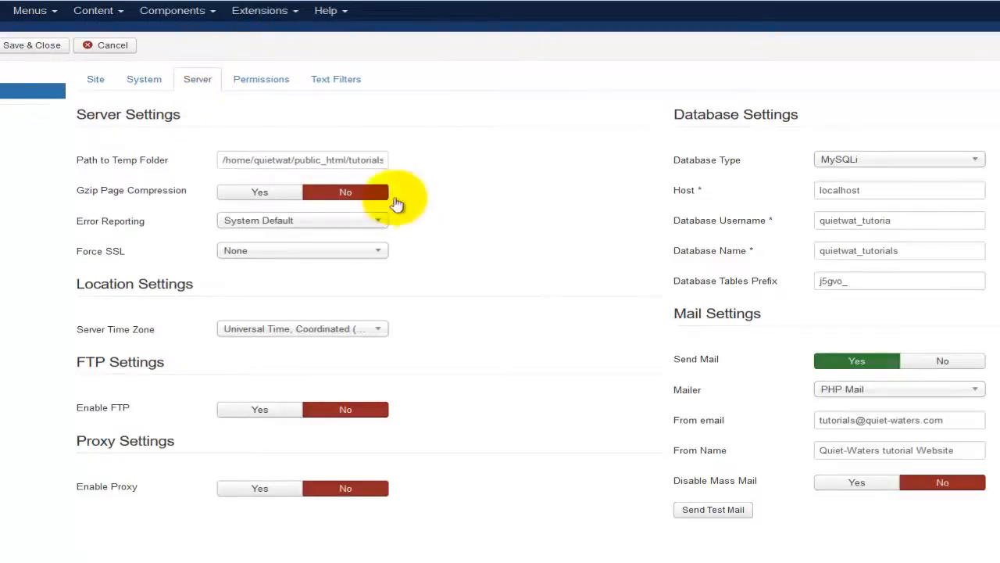
{"action": "left_click_drag", "start_coordinate": [224, 161], "coordinate": [476, 156]}
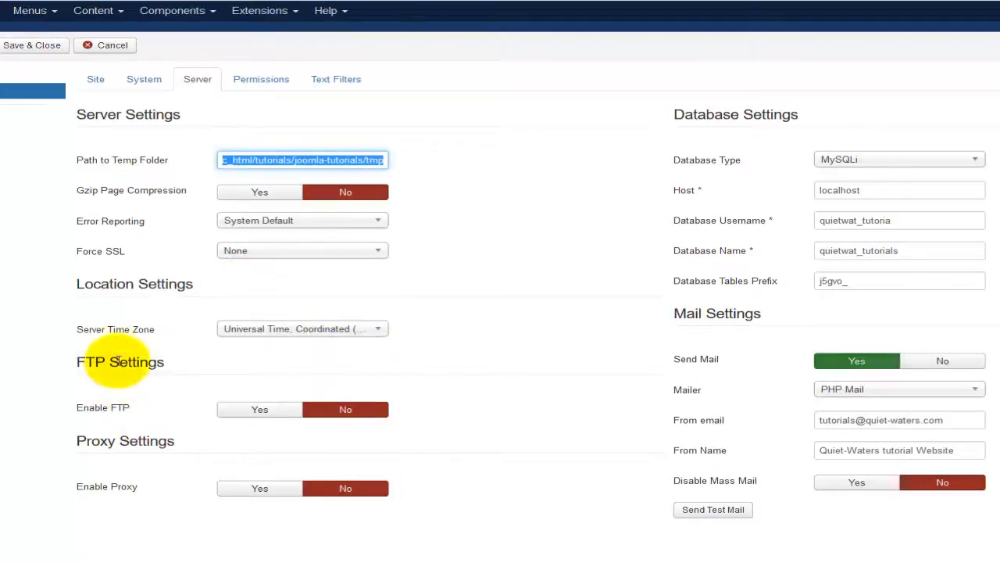
{"action": "left_click", "coordinate": [226, 413]}
{"action": "scroll", "coordinate": [531, 368], "scroll_direction": "down", "scroll_amount": 2}
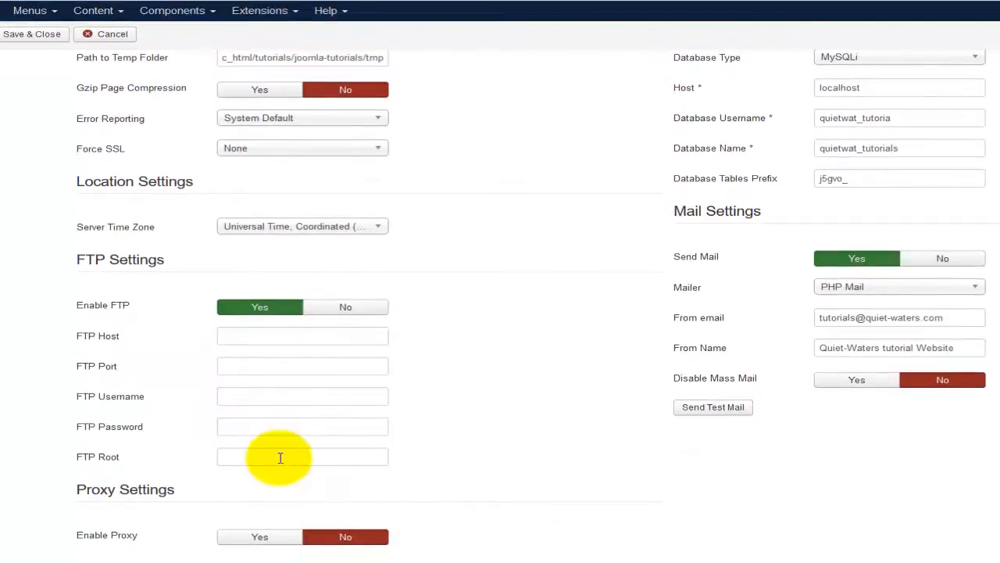
{"action": "left_click", "coordinate": [360, 307]}
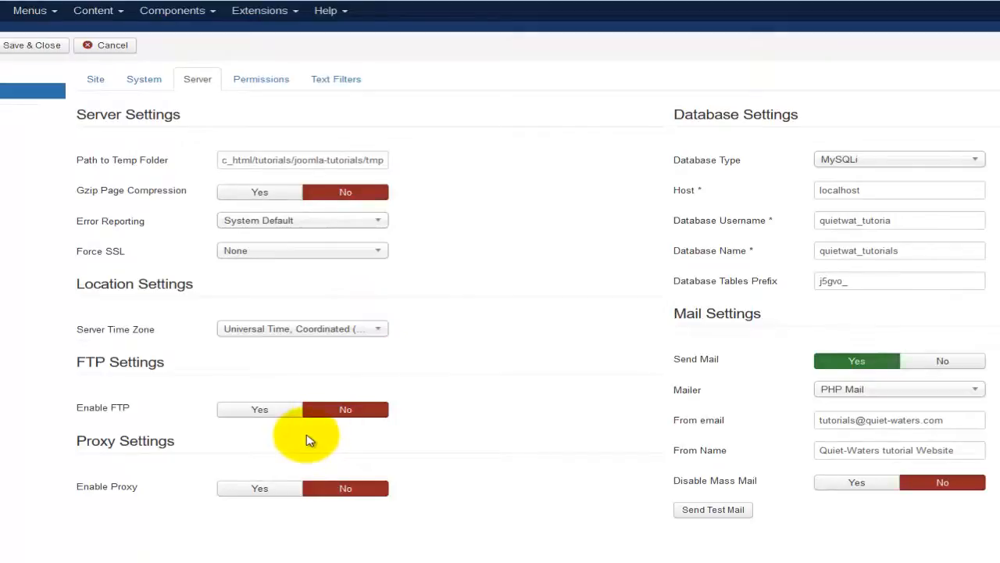
View the available extension management options, such as Install, without opening any of them.
{"action": "left_click", "coordinate": [270, 15]}
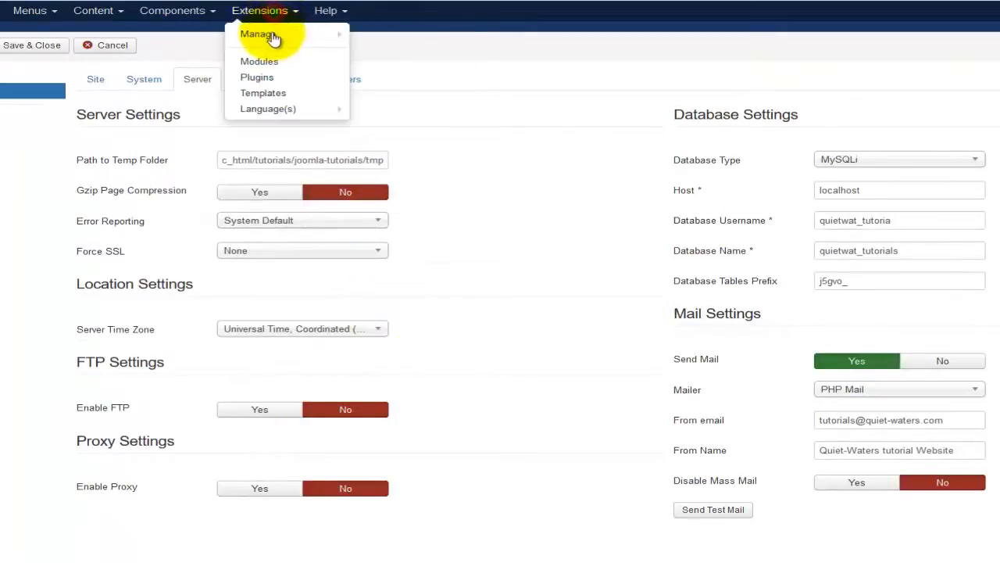
{"action": "mouse_move", "coordinate": [274, 35]}
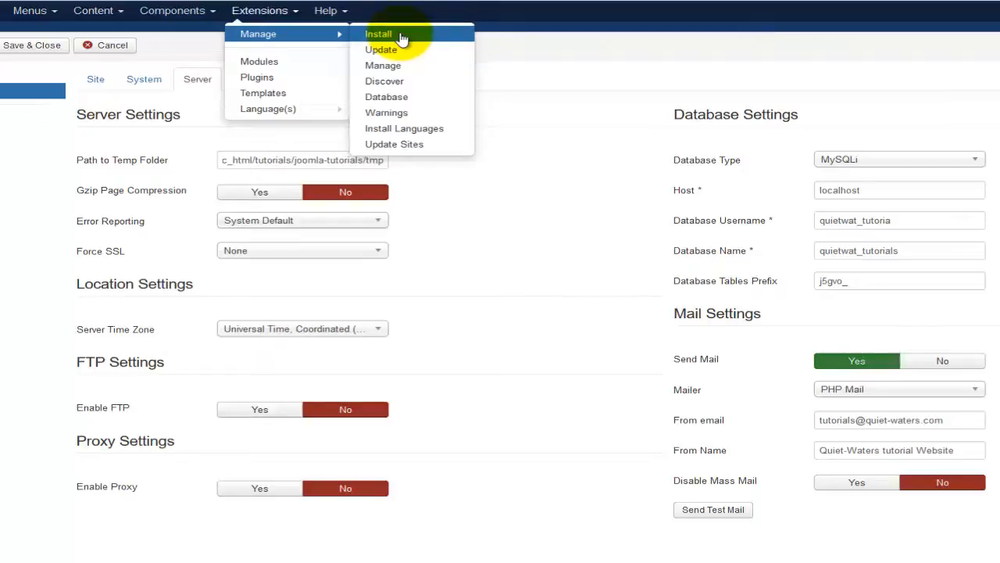
{"action": "left_click", "coordinate": [511, 270]}
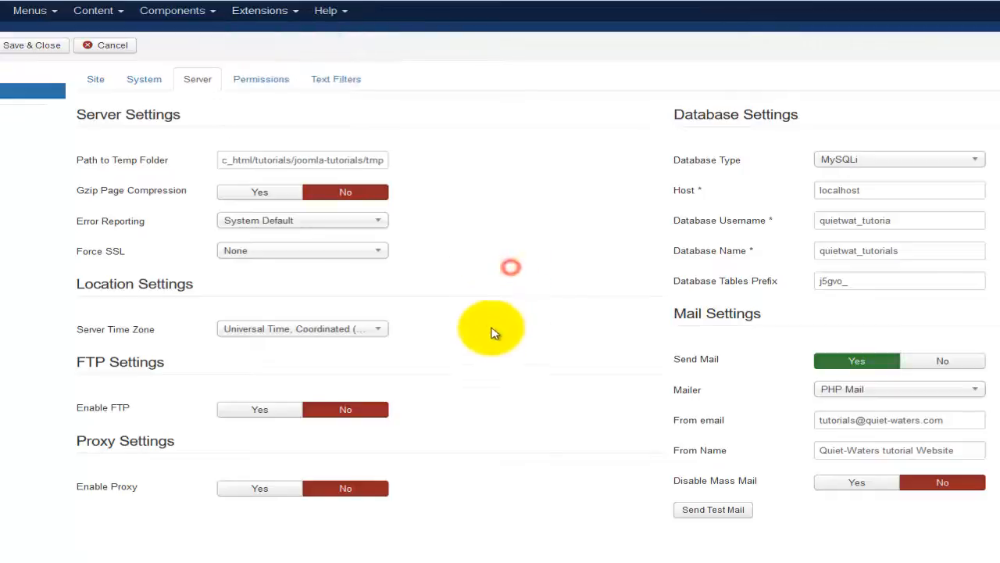
Temporarily enable the proxy to view its host, port, username and password fields, and set it back to No.
{"action": "left_click", "coordinate": [256, 493]}
{"action": "scroll", "coordinate": [445, 471], "scroll_direction": "down", "scroll_amount": 2}
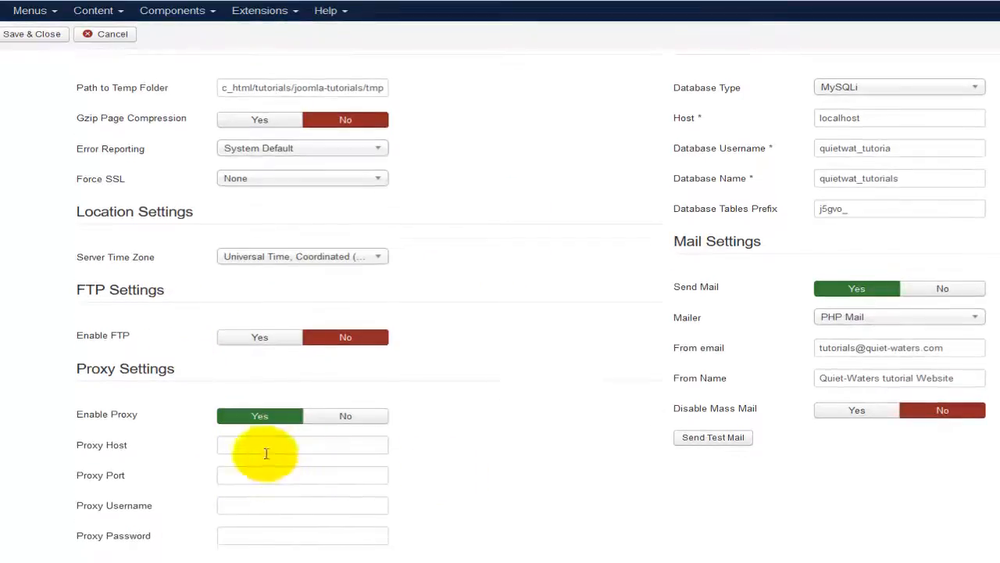
{"action": "left_click", "coordinate": [336, 420]}
{"action": "scroll", "coordinate": [475, 458], "scroll_direction": "up", "scroll_amount": 2}
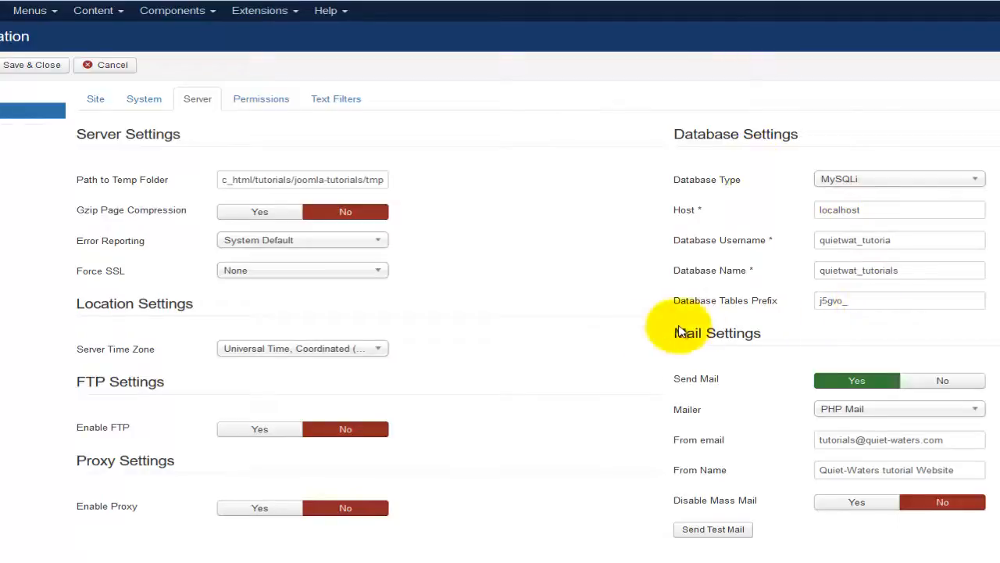
Examine the Mail Settings: the mailer choices, the sender email and name, and the Disable Mass Mail description.
{"action": "scroll", "coordinate": [641, 356], "scroll_direction": "down", "scroll_amount": 1}
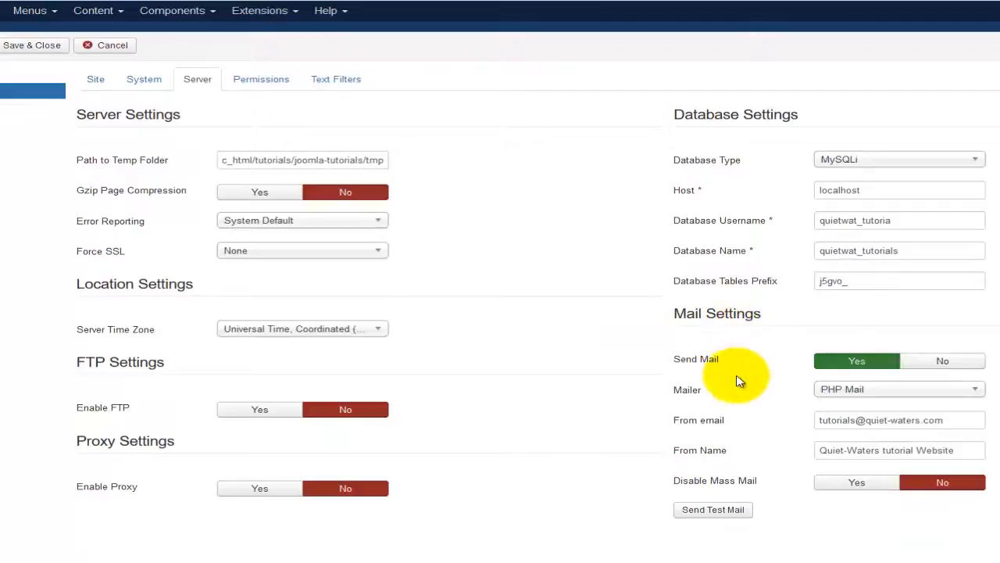
{"action": "mouse_move", "coordinate": [688, 393]}
{"action": "left_click", "coordinate": [834, 390]}
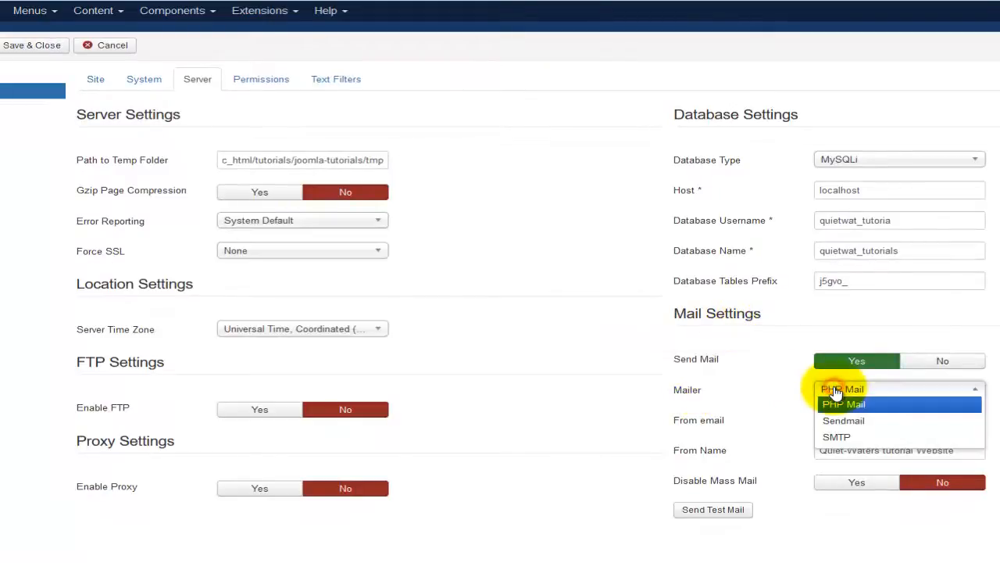
{"action": "left_click", "coordinate": [835, 390]}
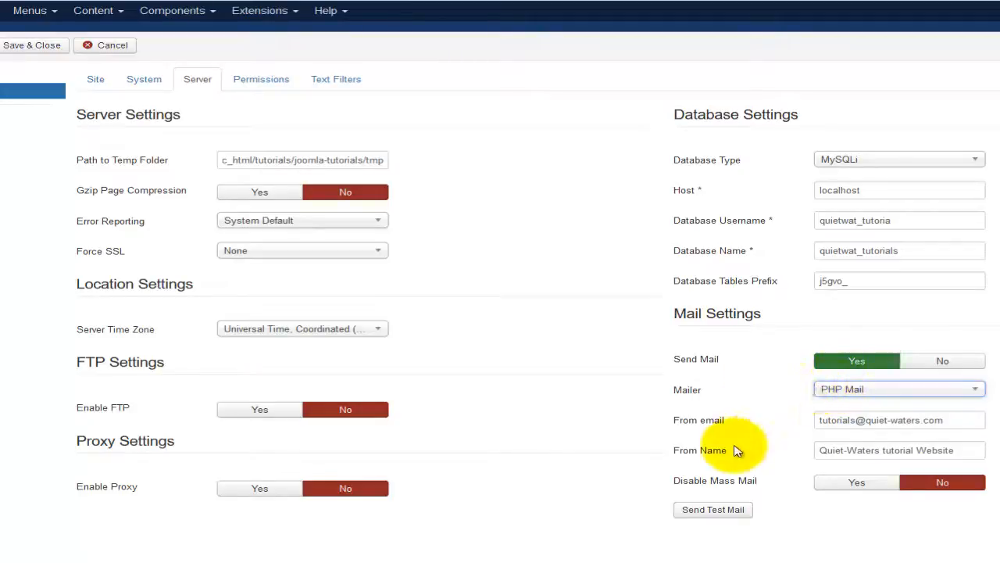
{"action": "left_click_drag", "start_coordinate": [942, 422], "coordinate": [766, 419]}
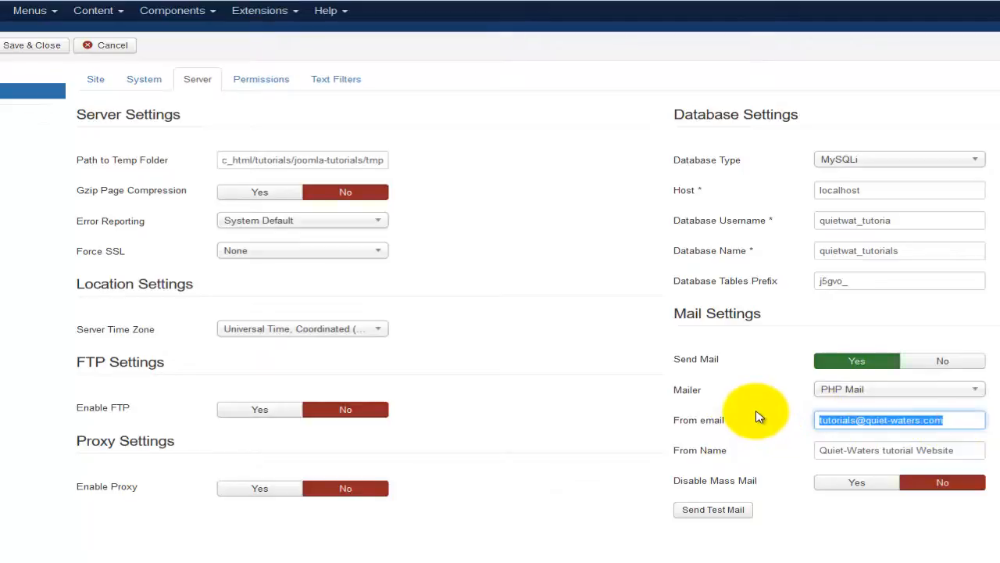
{"action": "left_click_drag", "start_coordinate": [962, 450], "coordinate": [774, 450]}
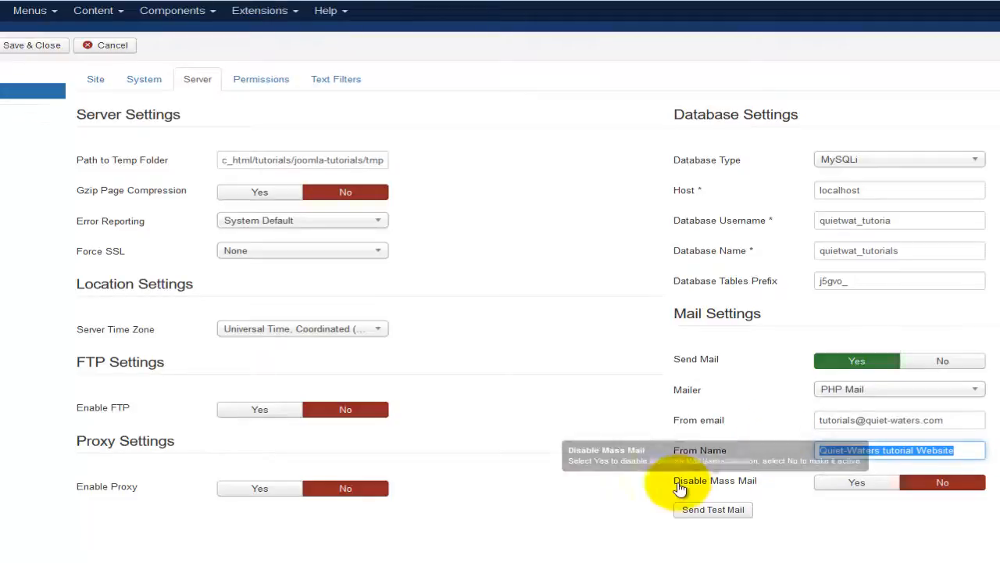
{"action": "mouse_move", "coordinate": [695, 489]}
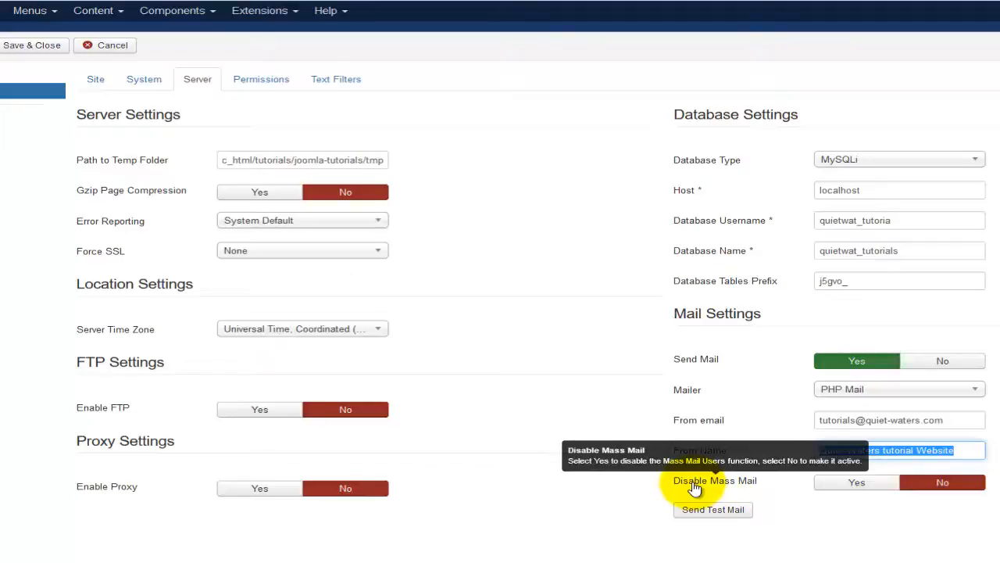
Review the permission settings for the Public user group and the choices available for Site Login.
{"action": "left_click", "coordinate": [265, 84]}
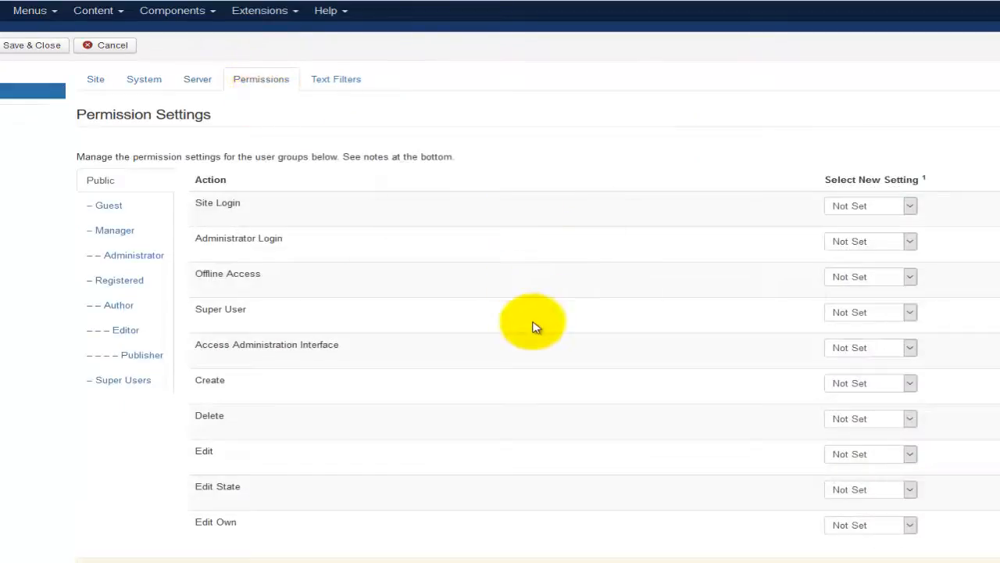
{"action": "scroll", "coordinate": [534, 328], "scroll_direction": "down", "scroll_amount": 1}
{"action": "scroll", "coordinate": [536, 328], "scroll_direction": "up", "scroll_amount": 2}
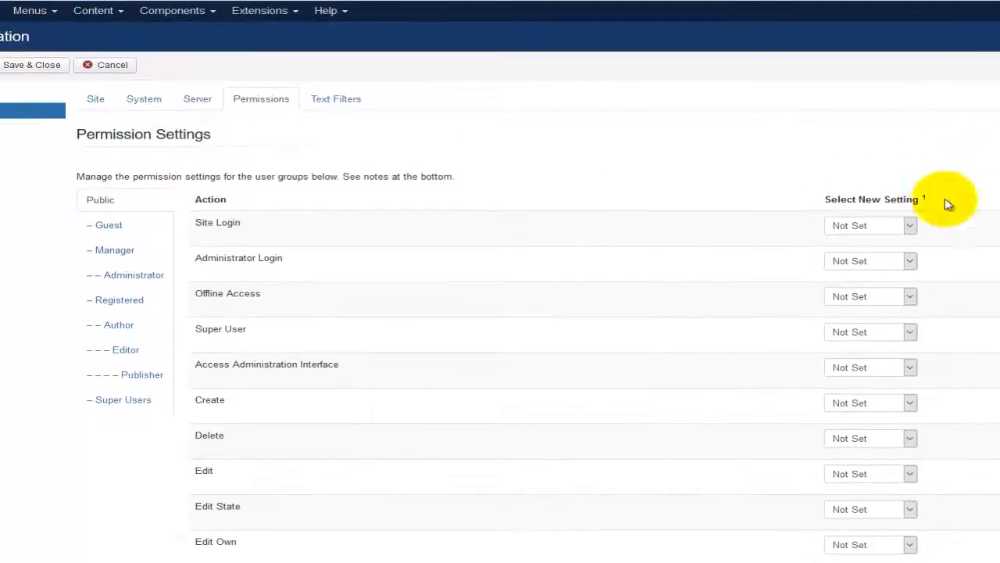
{"action": "left_click", "coordinate": [911, 227]}
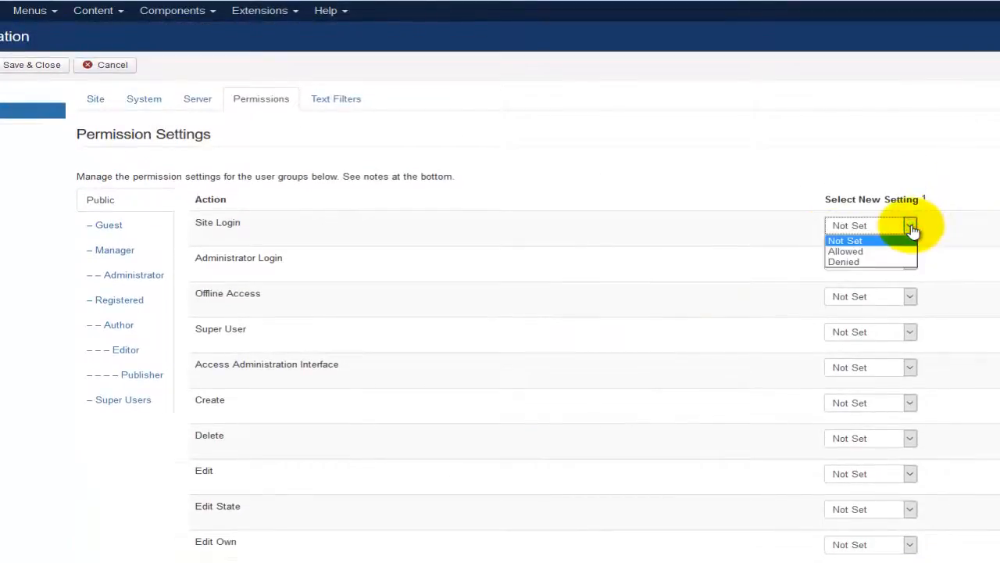
{"action": "left_click", "coordinate": [911, 228]}
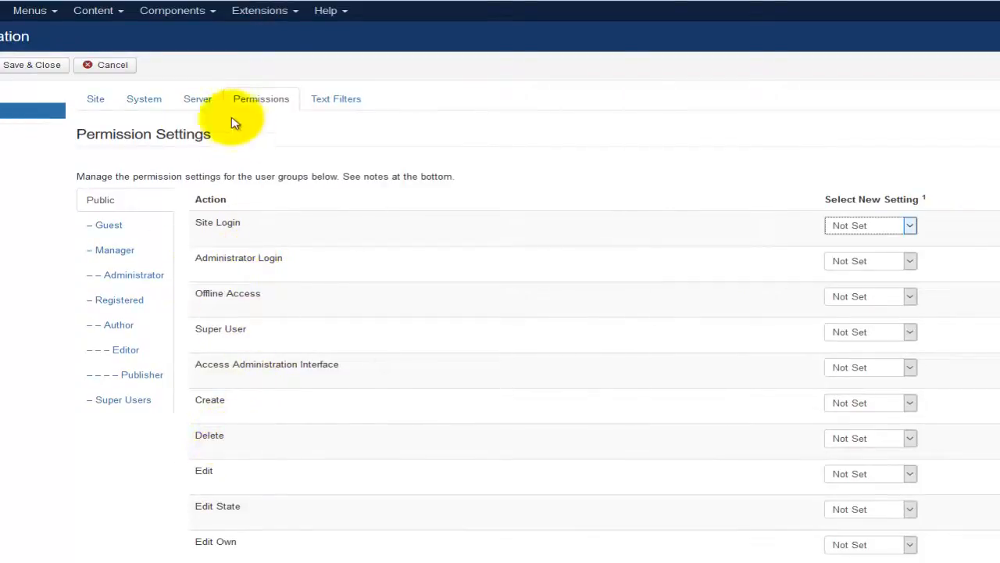
Review the Text Filter Settings: the filter type, tags and attributes for each user group, and the explanatory notes.
{"action": "scroll", "coordinate": [589, 479], "scroll_direction": "down", "scroll_amount": 2}
{"action": "scroll", "coordinate": [501, 390], "scroll_direction": "up", "scroll_amount": 1}
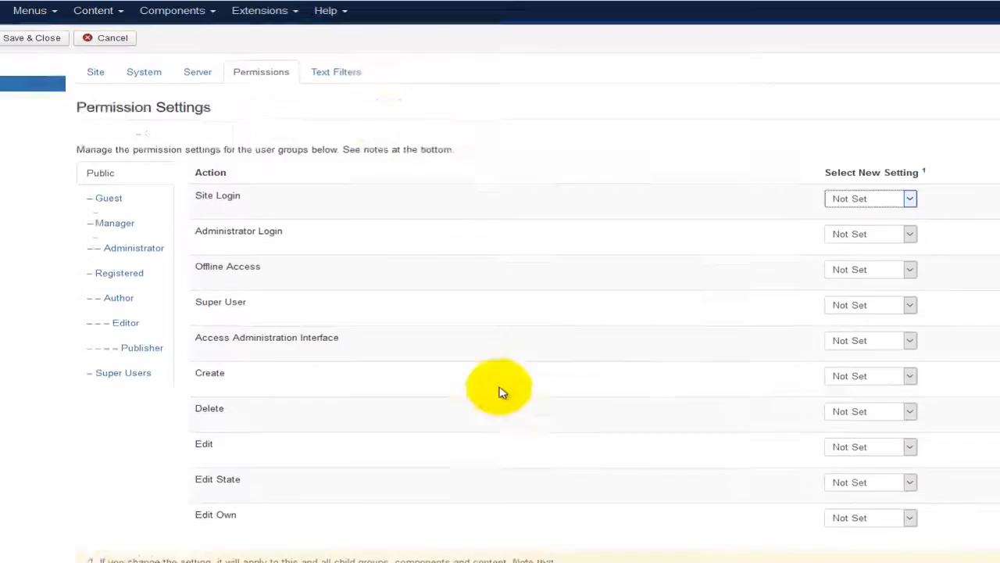
{"action": "scroll", "coordinate": [500, 391], "scroll_direction": "up", "scroll_amount": 1}
{"action": "left_click", "coordinate": [346, 99]}
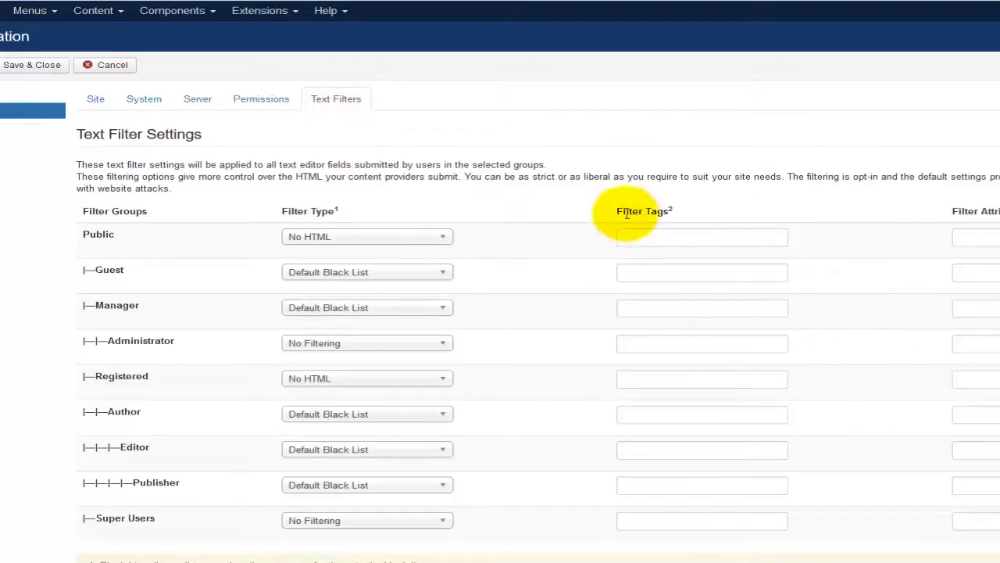
{"action": "left_click_drag", "start_coordinate": [616, 211], "coordinate": [999, 213]}
{"action": "scroll", "coordinate": [884, 332], "scroll_direction": "down", "scroll_amount": 3}
{"action": "scroll", "coordinate": [880, 331], "scroll_direction": "up", "scroll_amount": 2}
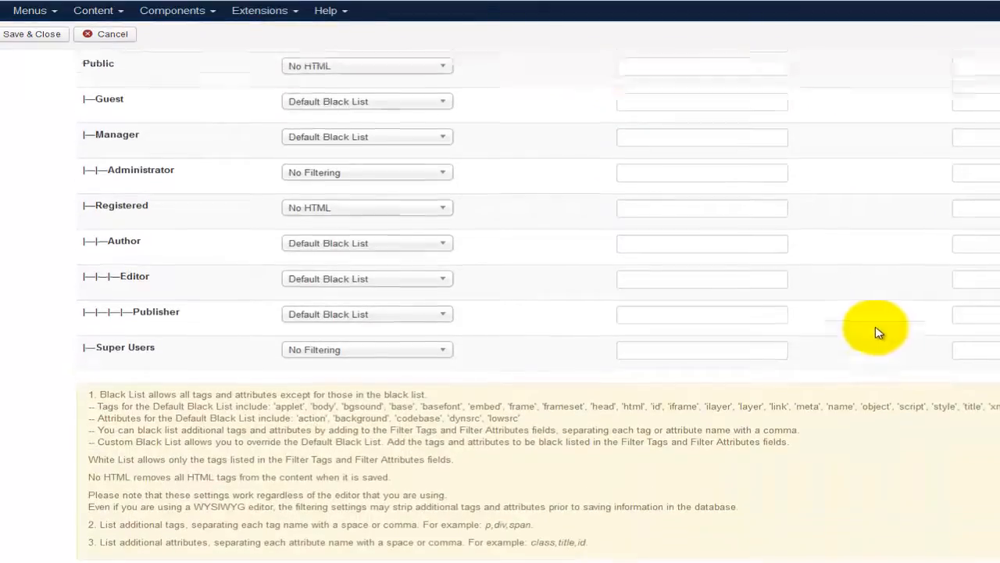
{"action": "scroll", "coordinate": [547, 336], "scroll_direction": "down", "scroll_amount": 2}
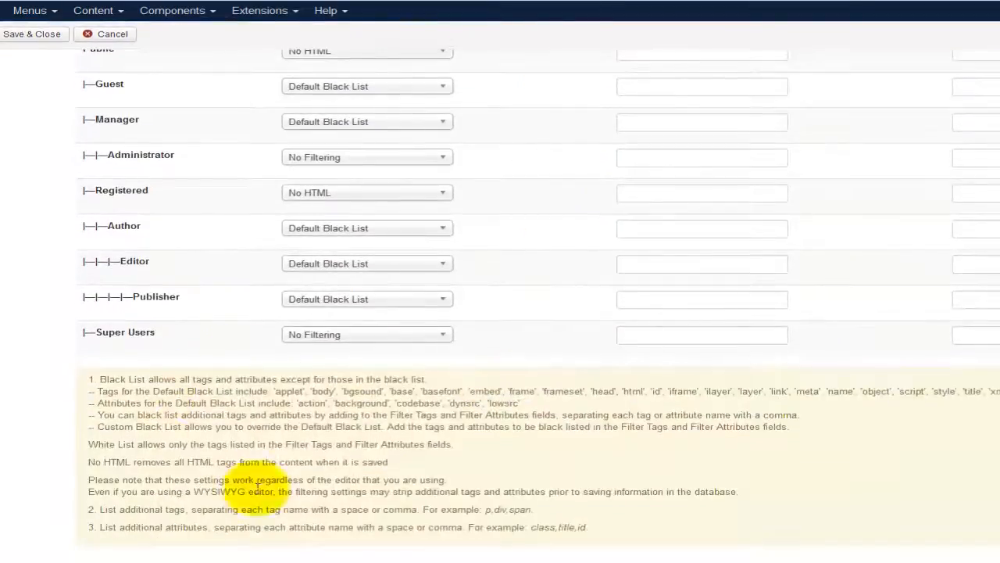
{"action": "scroll", "coordinate": [539, 267], "scroll_direction": "up", "scroll_amount": 1}
{"action": "scroll", "coordinate": [539, 266], "scroll_direction": "up", "scroll_amount": 3}
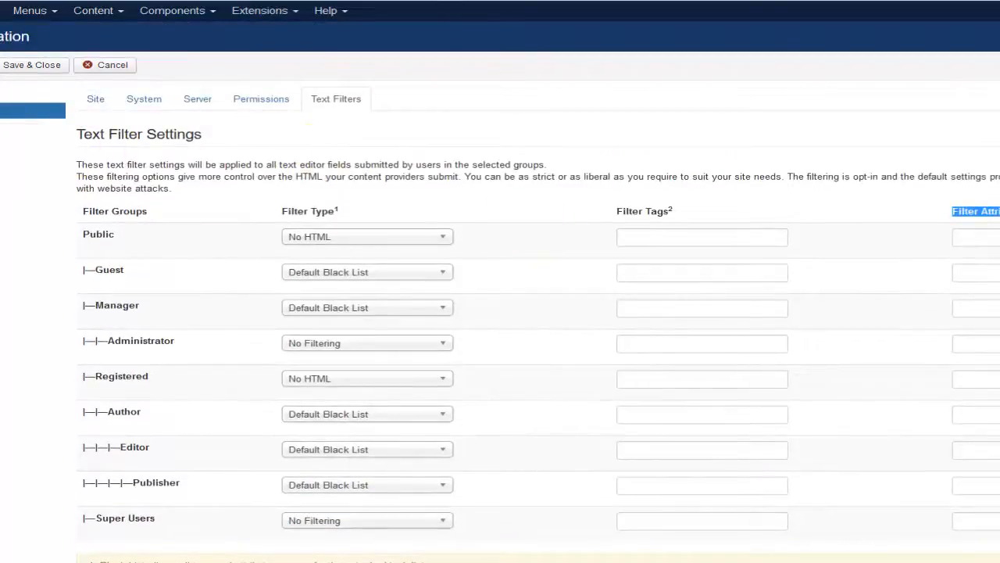
Open Global Check-in, and open the Articles list in a new browser tab to inspect the lock on the Your Template article.
{"action": "left_click", "coordinate": [51, 79]}
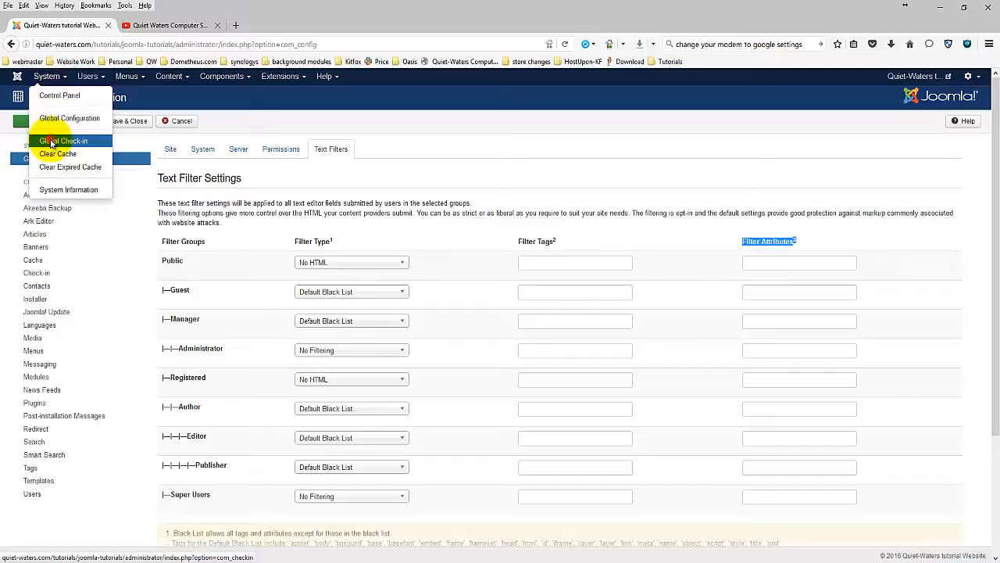
{"action": "left_click", "coordinate": [52, 141]}
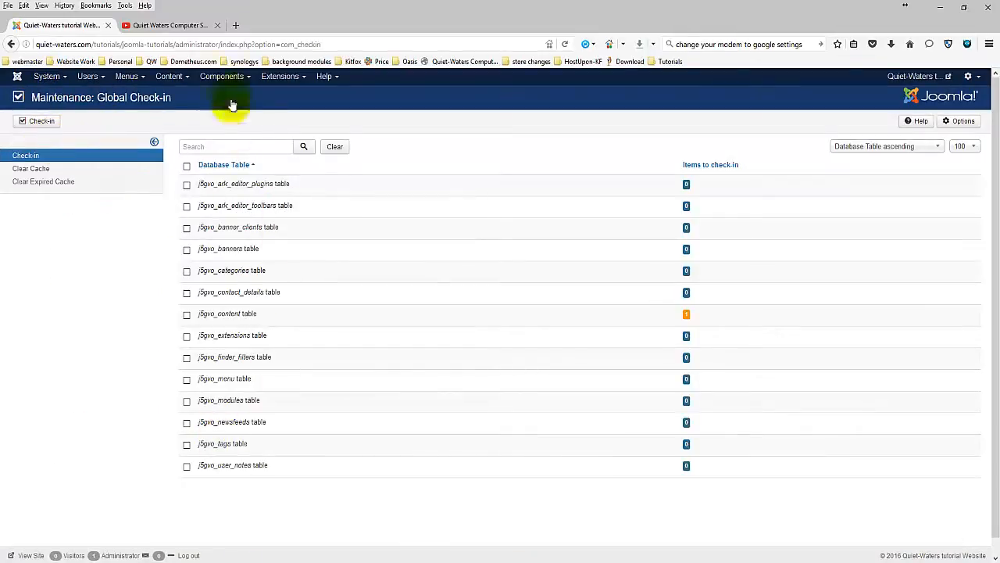
{"action": "left_click", "coordinate": [170, 77]}
{"action": "right_click", "coordinate": [176, 97]}
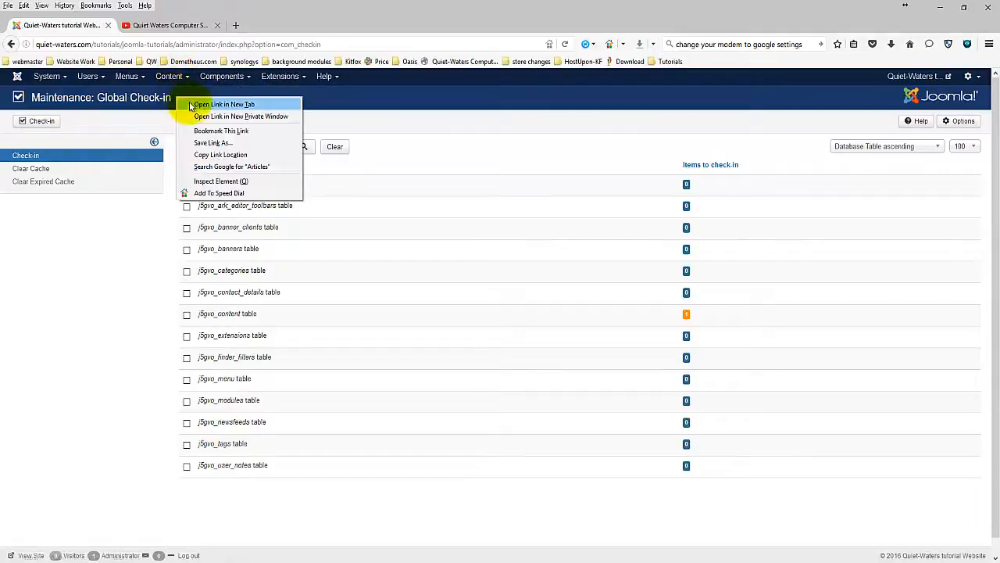
{"action": "left_click", "coordinate": [195, 105]}
{"action": "left_click", "coordinate": [161, 25]}
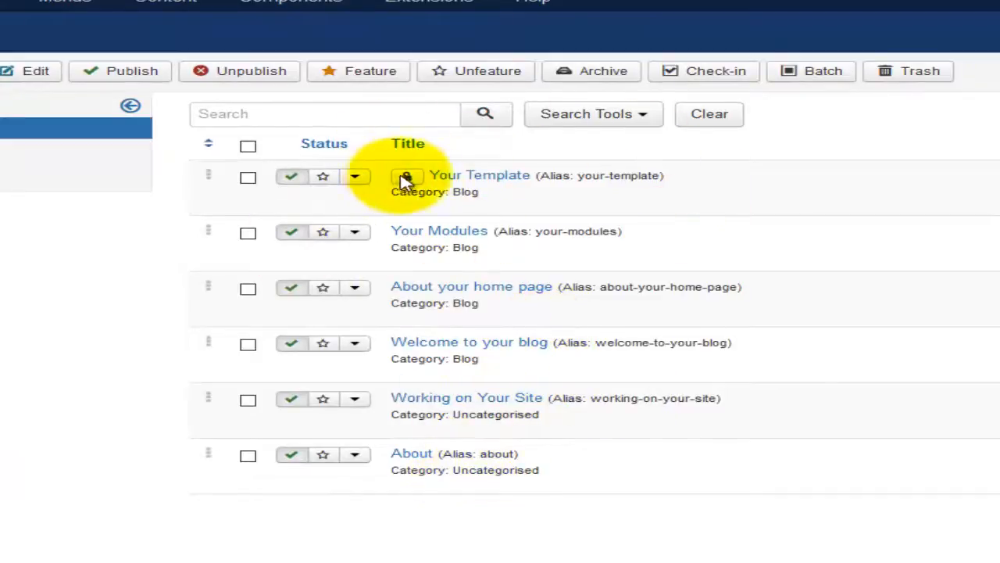
{"action": "mouse_move", "coordinate": [411, 186]}
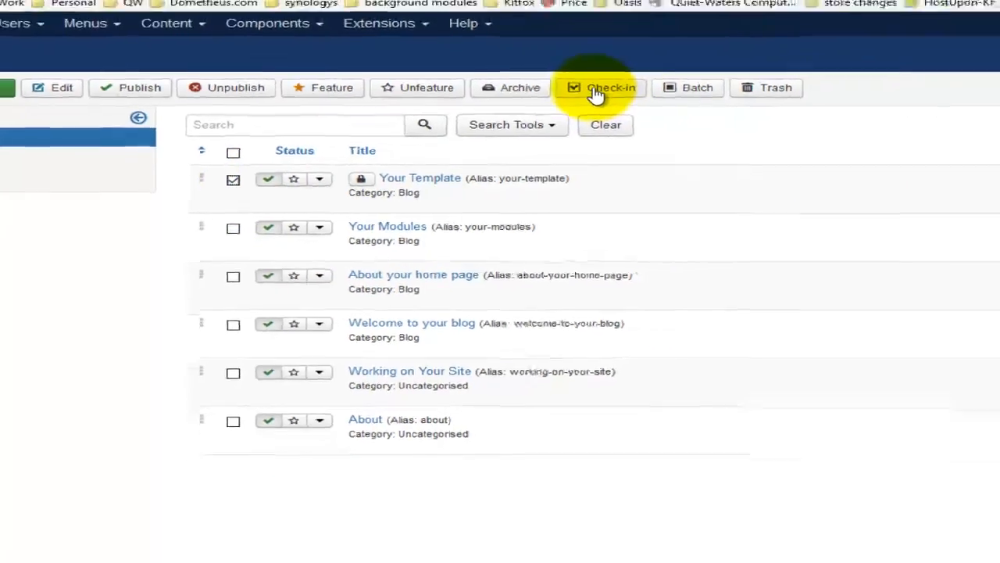
Compare the Global Check-in table list with the Articles list, ending on Global Check-in.
{"action": "left_click", "coordinate": [78, 26]}
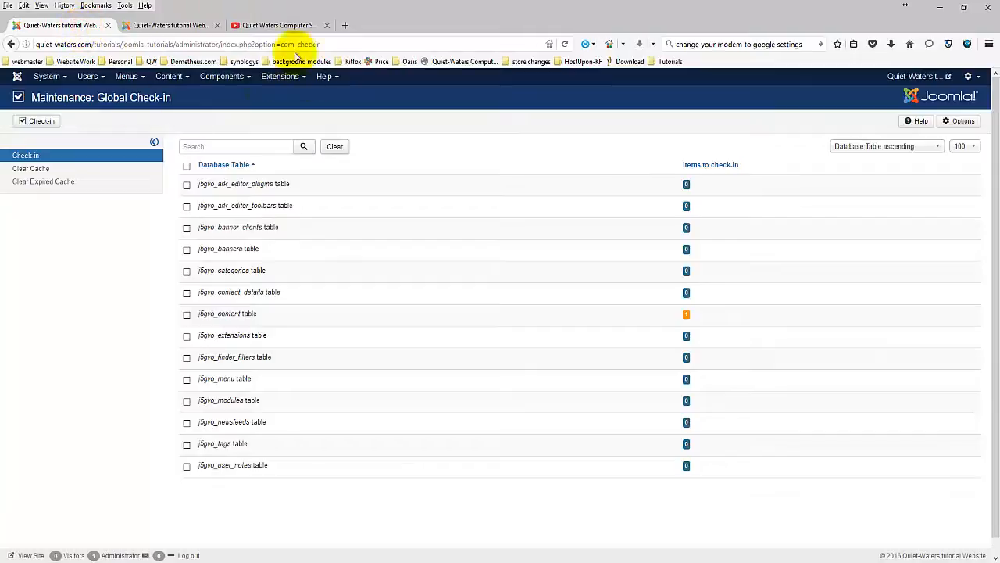
{"action": "left_click", "coordinate": [167, 25]}
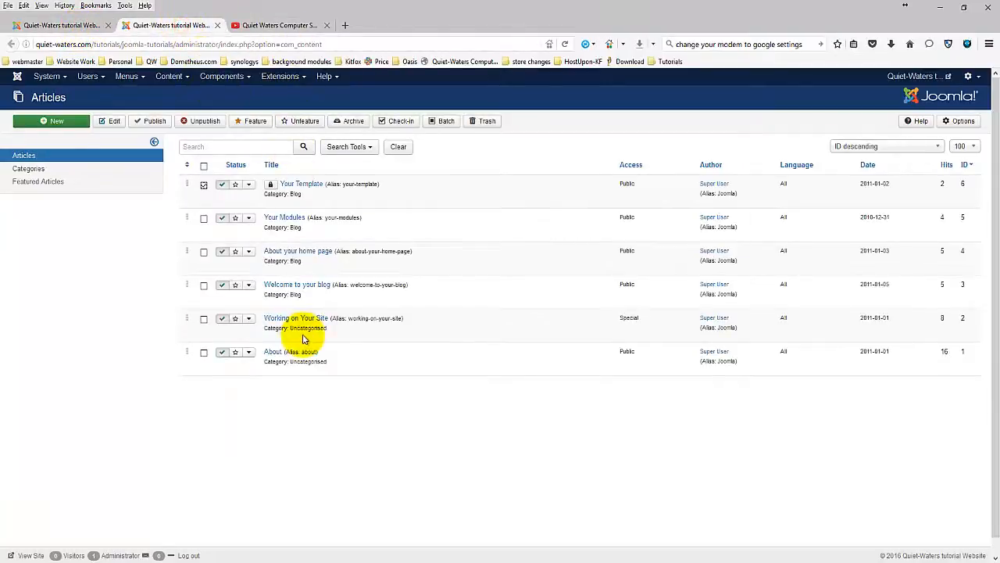
{"action": "left_click", "coordinate": [64, 26]}
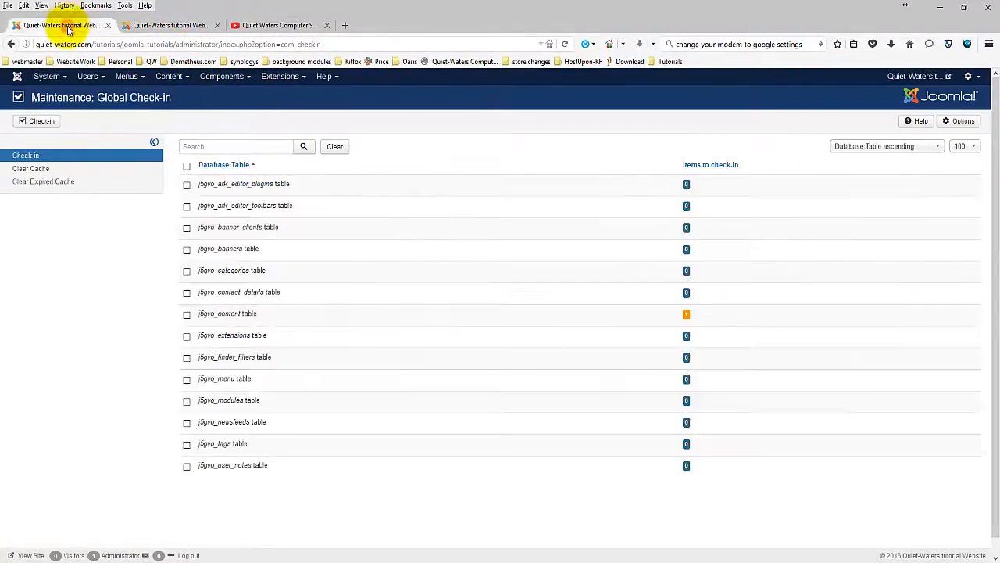
Check in all database tables, and reload the Articles list to verify the lock status of the Your Template article.
{"action": "left_click", "coordinate": [43, 76]}
{"action": "left_click", "coordinate": [88, 275]}
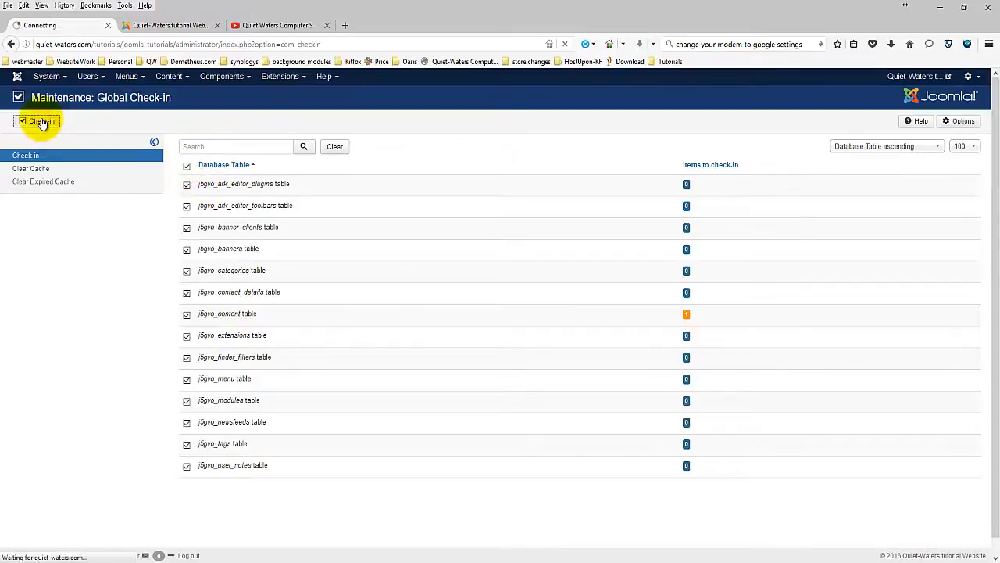
{"action": "left_click", "coordinate": [188, 28]}
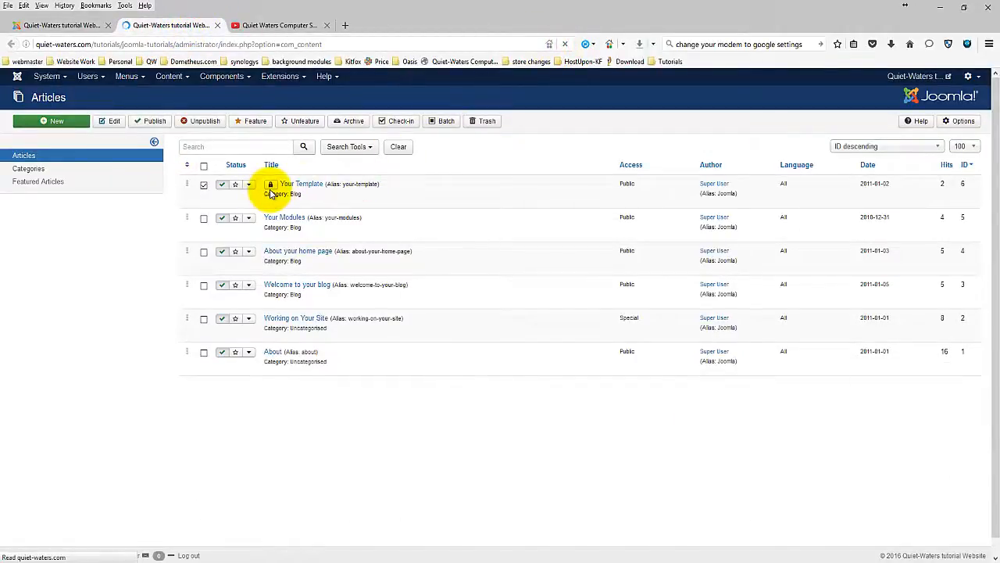
{"action": "left_click", "coordinate": [31, 25]}
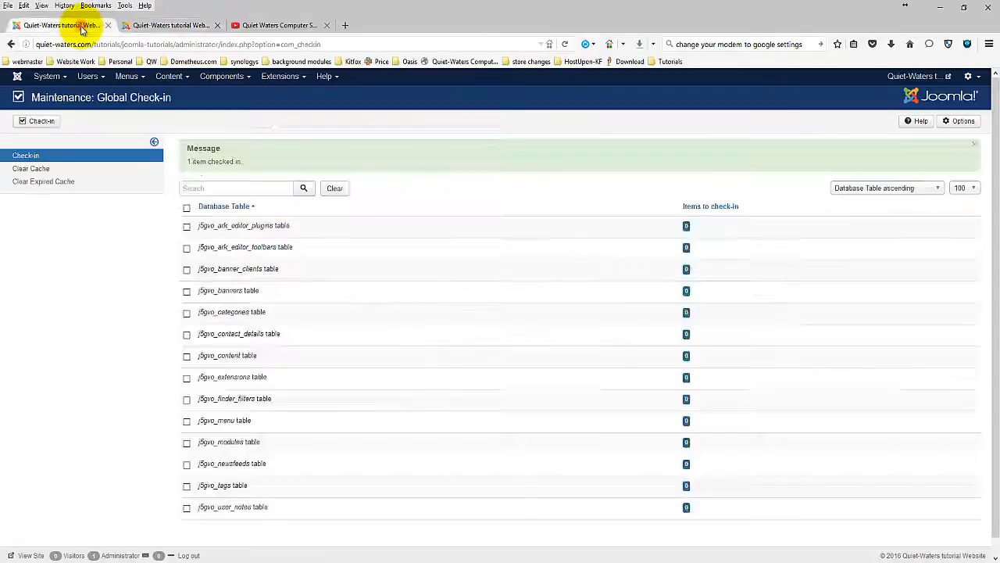
View the site's cache groups and clear all expired cache files.
{"action": "left_click", "coordinate": [42, 169]}
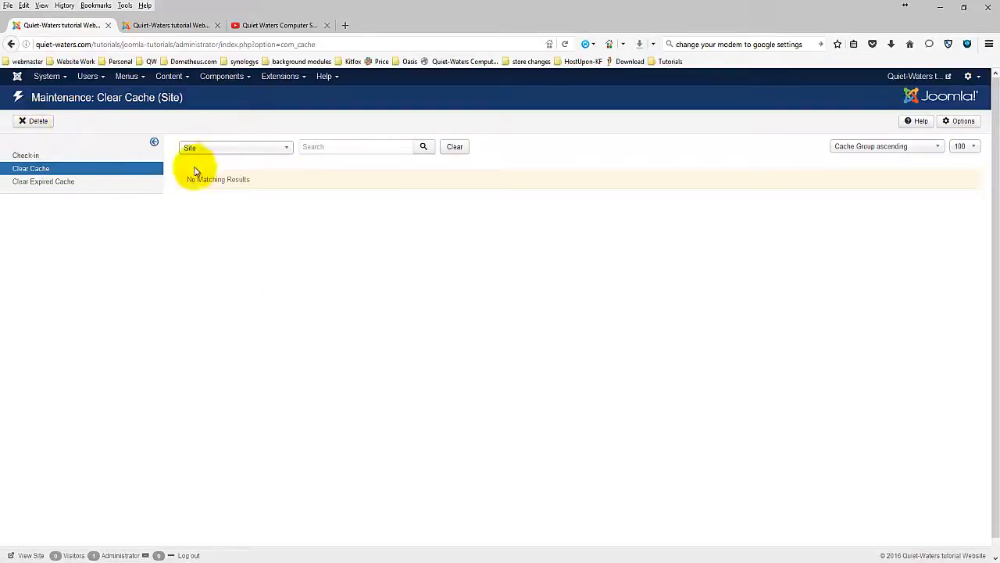
{"action": "left_click", "coordinate": [46, 181]}
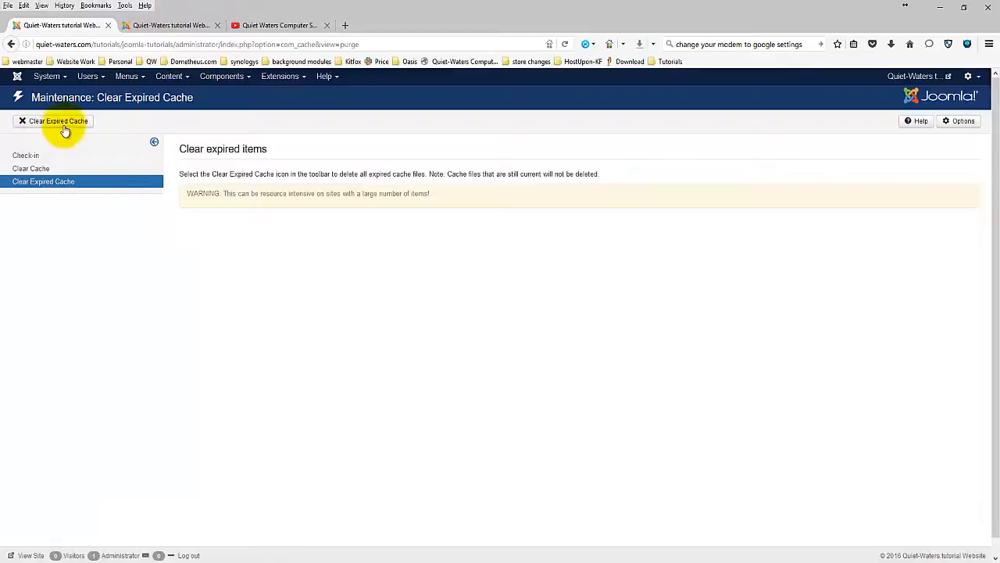
{"action": "left_click", "coordinate": [63, 124]}
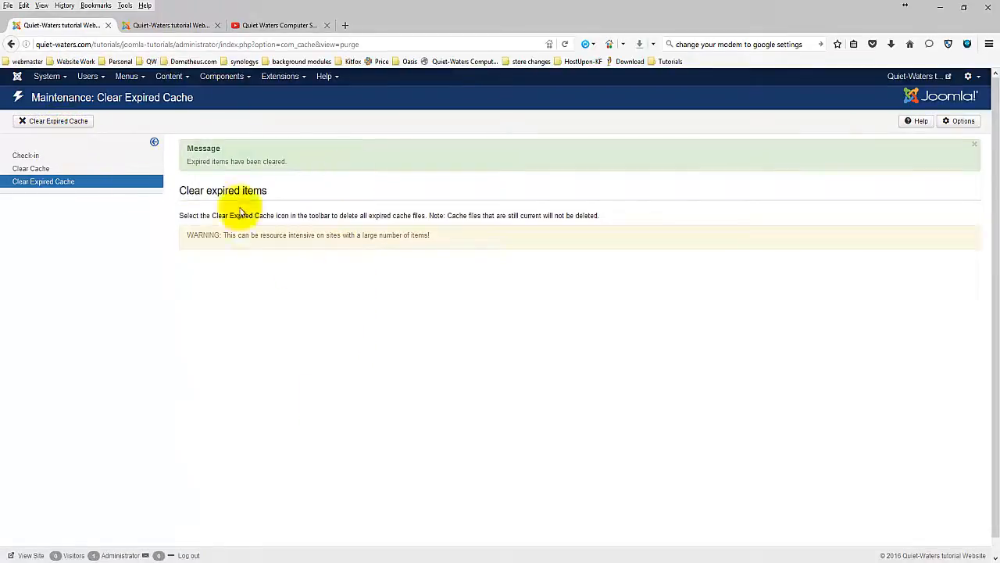
Review the System Information page, including the PHP, database and Joomla versions and the User Agent value.
{"action": "left_click", "coordinate": [50, 77]}
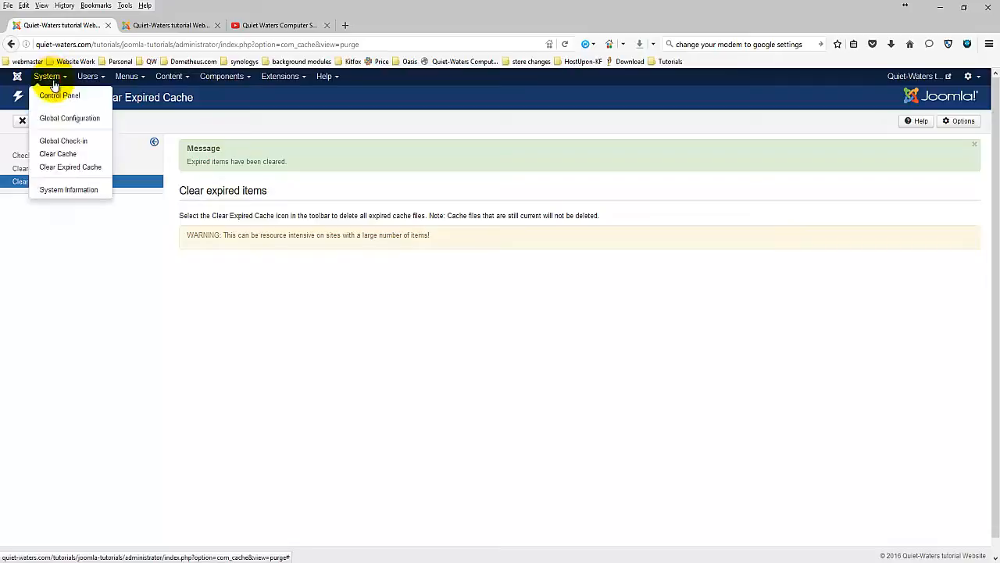
{"action": "left_click", "coordinate": [71, 191]}
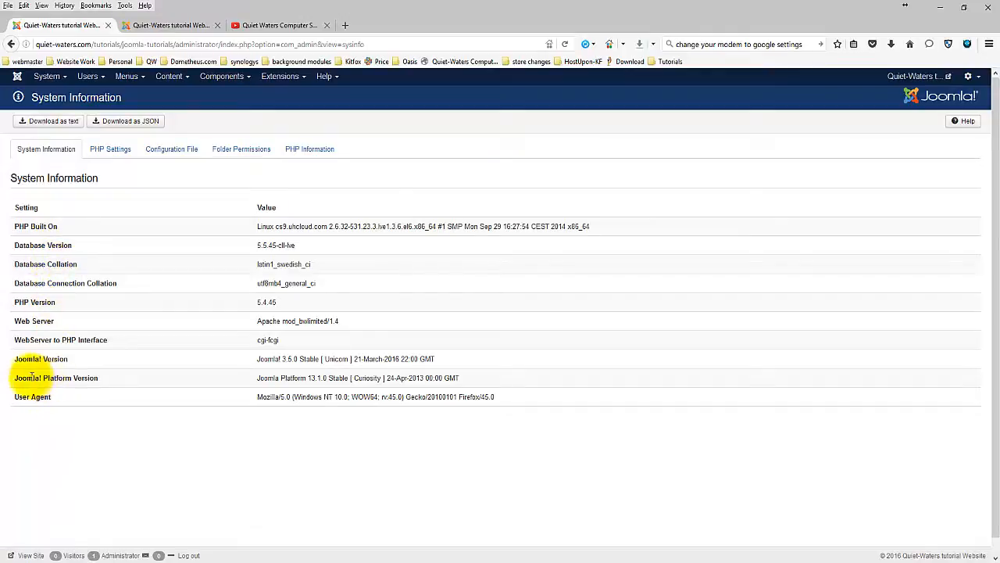
{"action": "mouse_move", "coordinate": [16, 378]}
{"action": "left_mouse_down"}
{"action": "mouse_move", "coordinate": [100, 378]}
{"action": "mouse_move", "coordinate": [17, 397]}
{"action": "left_mouse_up"}
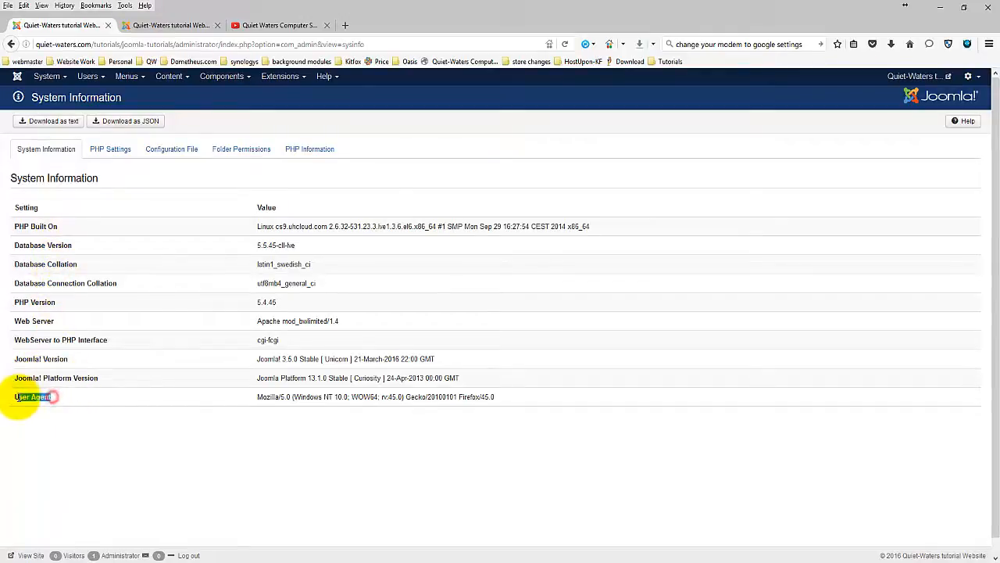
{"action": "left_click_drag", "start_coordinate": [258, 397], "coordinate": [364, 397]}
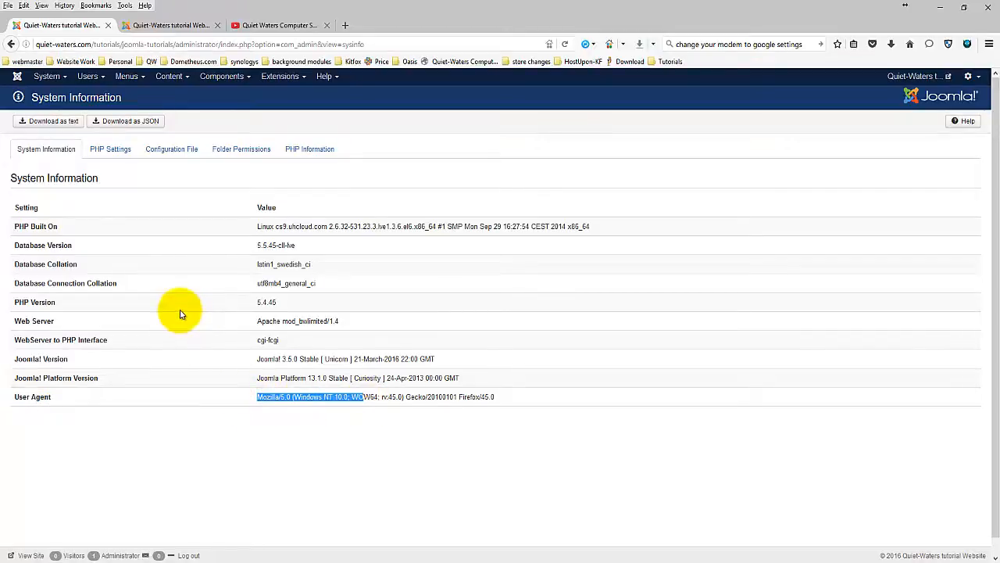
Return to the administrator's Control Panel and view the available system and user management options without opening any of them.
{"action": "left_click", "coordinate": [51, 77]}
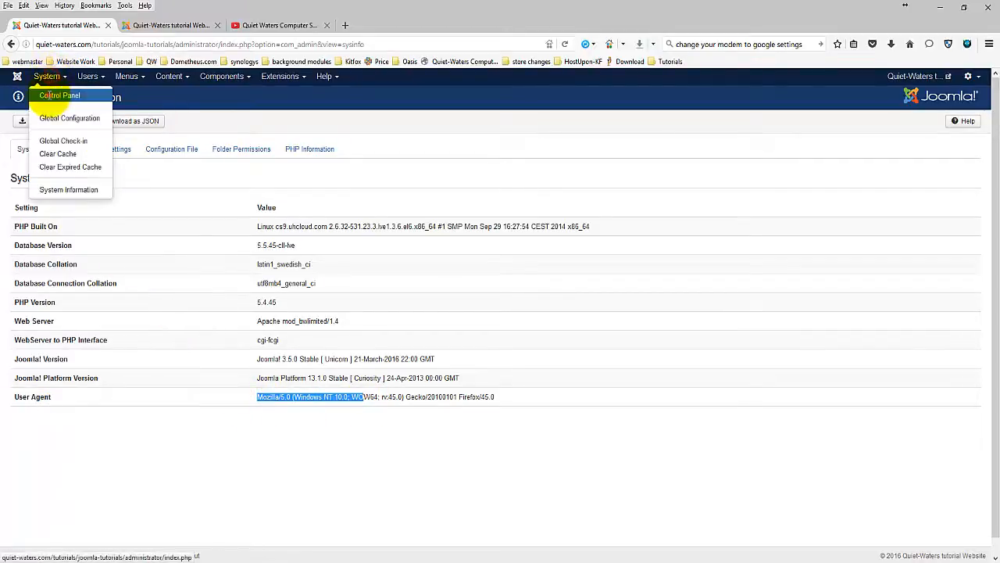
{"action": "left_click", "coordinate": [49, 90]}
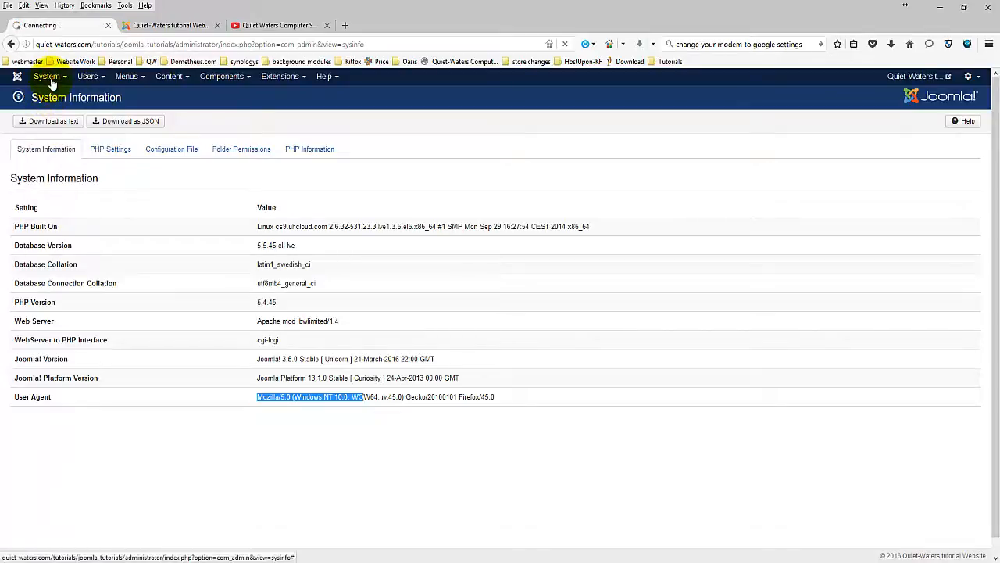
{"action": "left_click", "coordinate": [49, 76]}
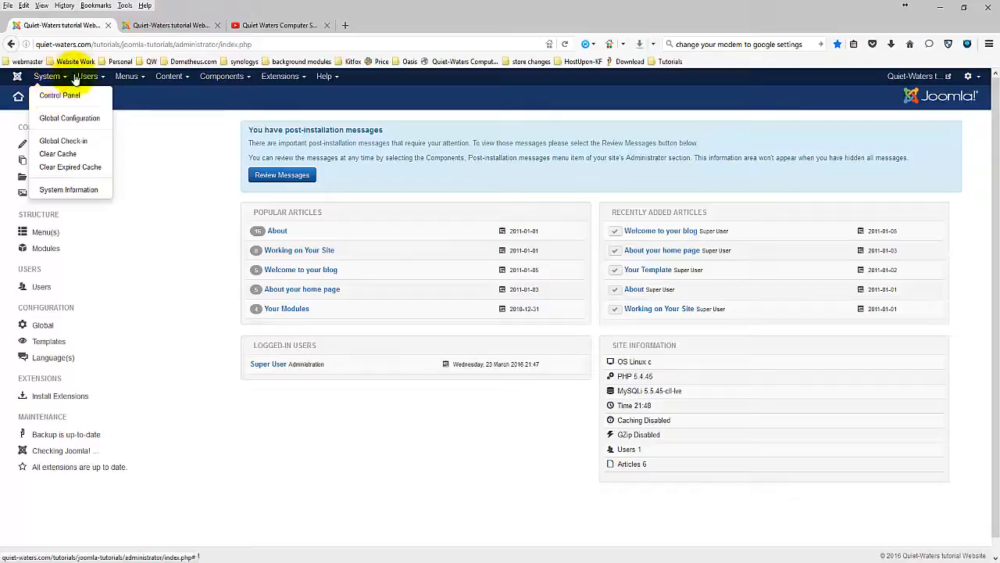
{"action": "left_click", "coordinate": [88, 78]}
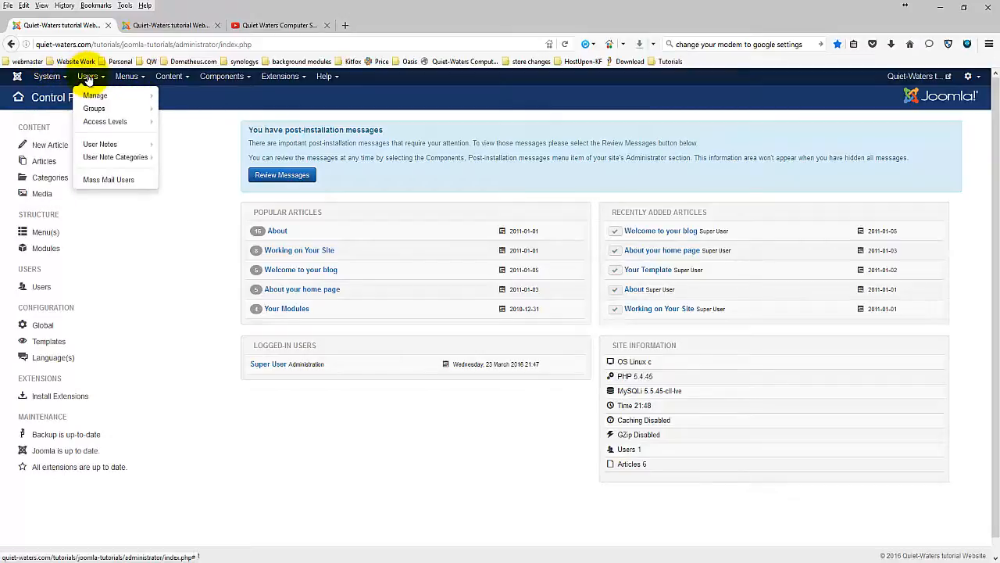
{"action": "left_click", "coordinate": [43, 78]}
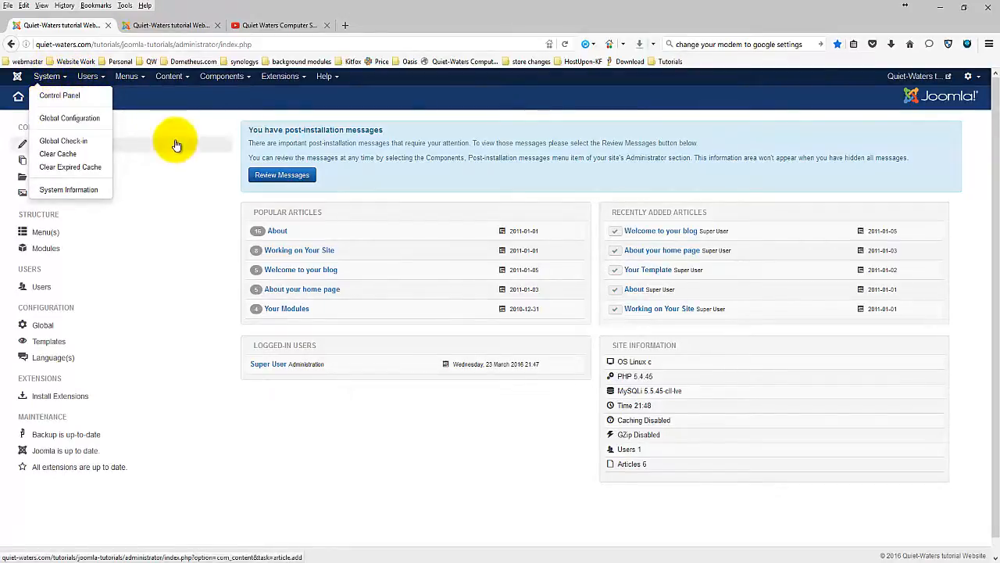
{"action": "left_click", "coordinate": [205, 110]}
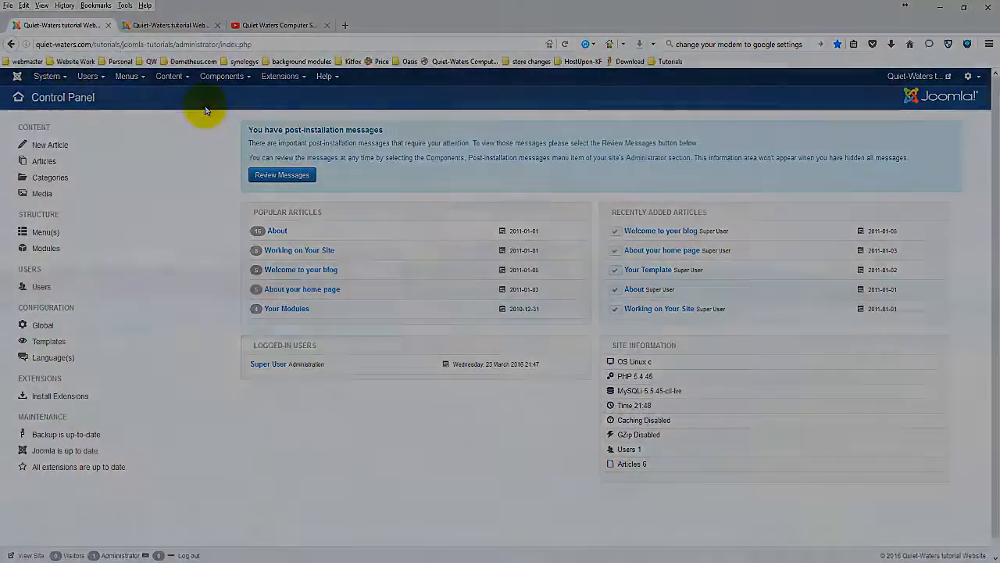